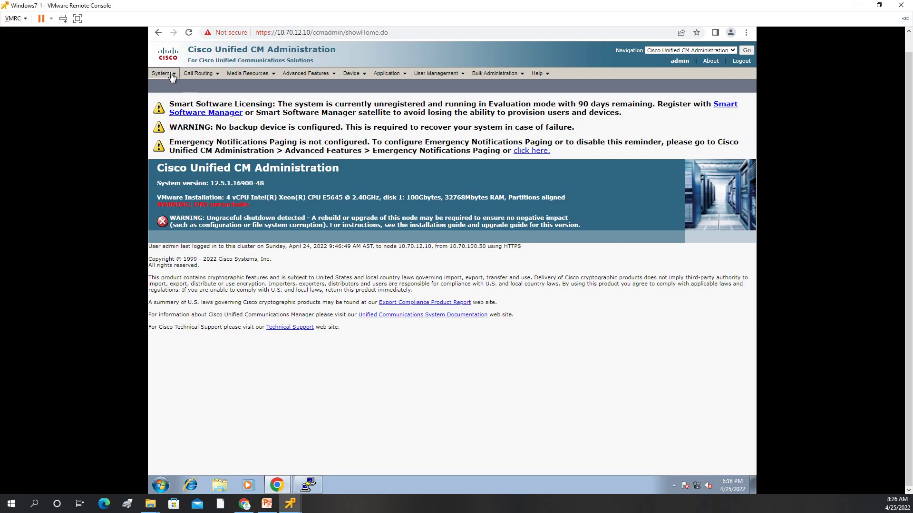
# Reach CM_CUCMPUB1 and choose the Auto-registration Template as the universal device template.
pyautogui.click(172, 75)
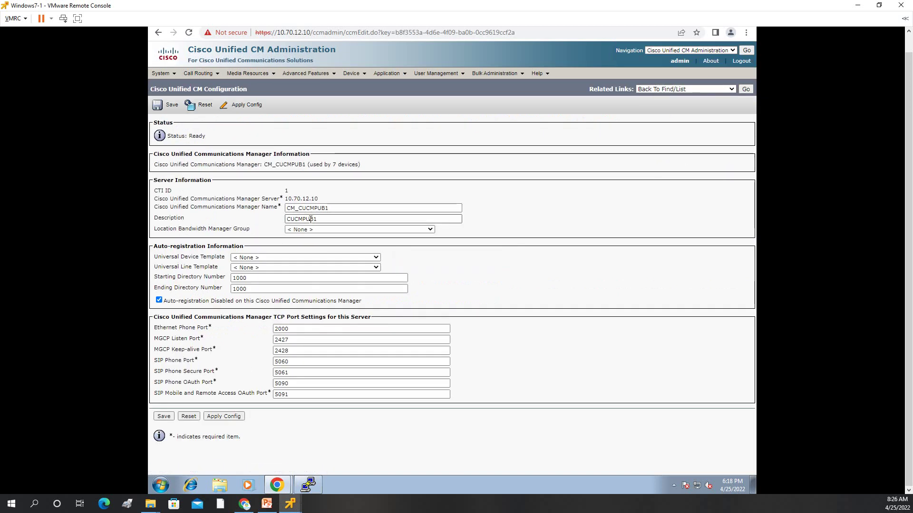
pyautogui.click(319, 231)
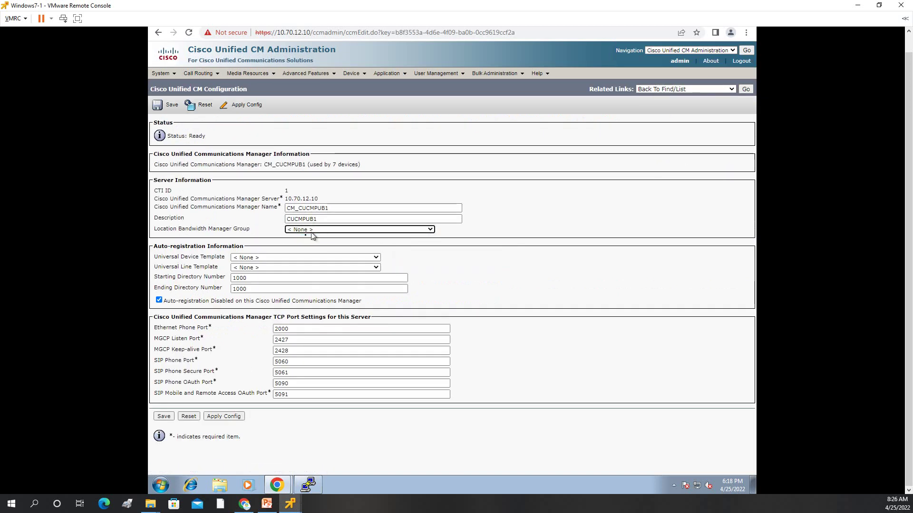
pyautogui.click(277, 259)
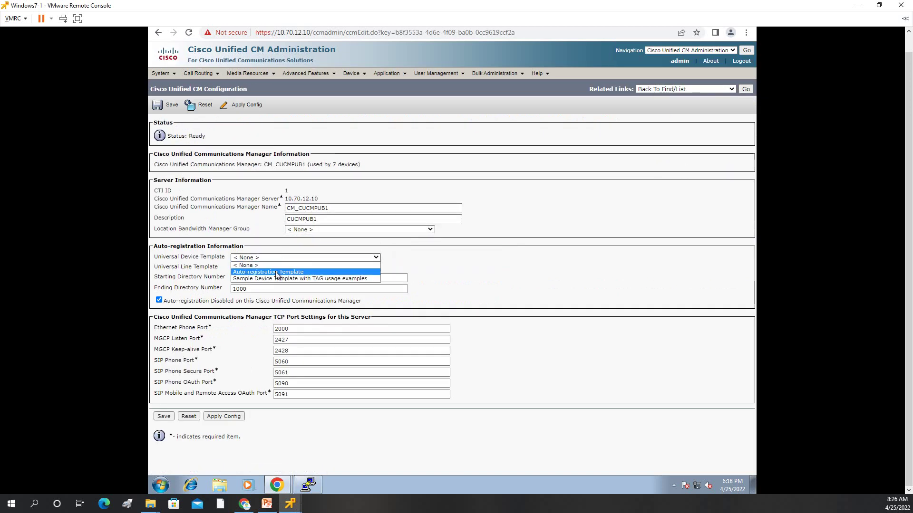
pyautogui.click(252, 273)
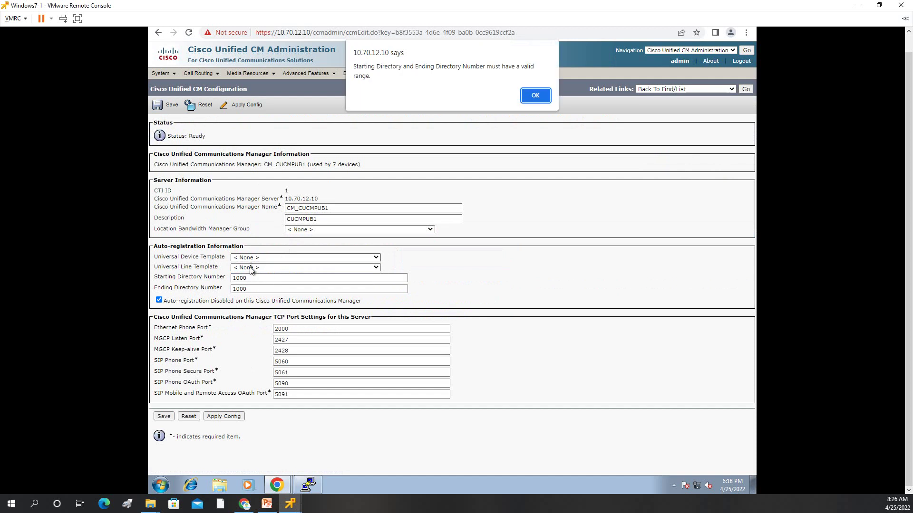
pyautogui.click(535, 95)
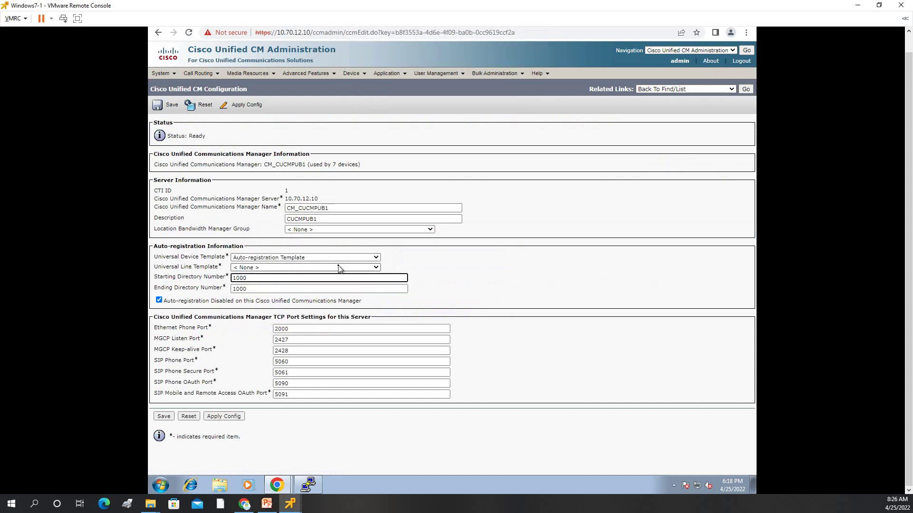
pyautogui.write('00')
# Set the ending directory number to 1050 and turn auto-registration on.
pyautogui.press('Tab')
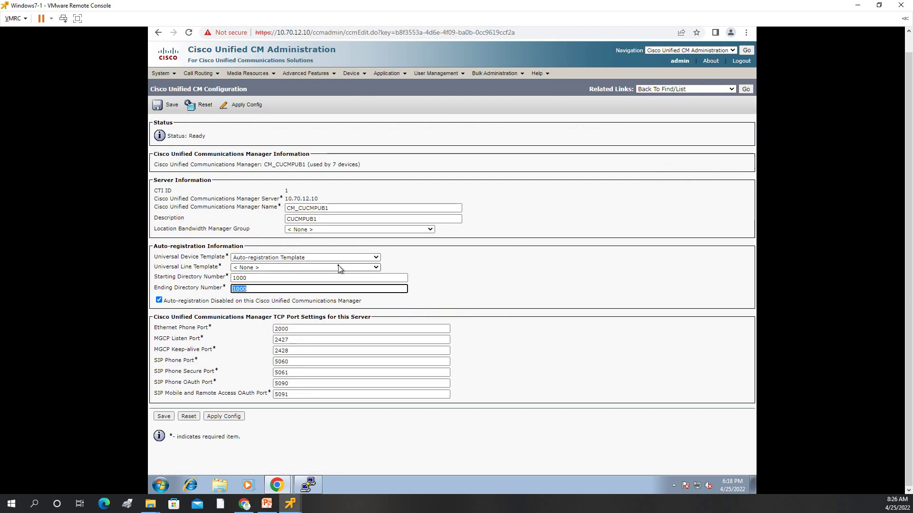
pyautogui.press('End')
pyautogui.press('BackSpace')
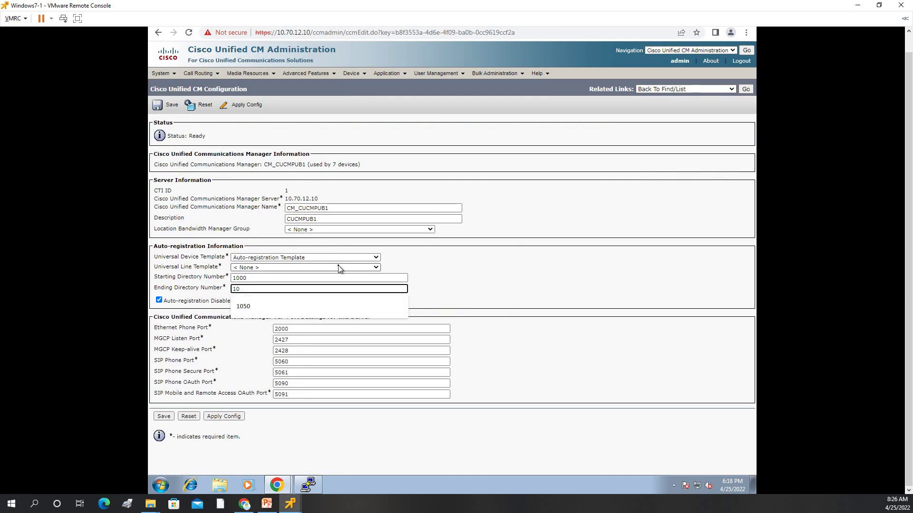
pyautogui.write('0')
pyautogui.click(135, 306)
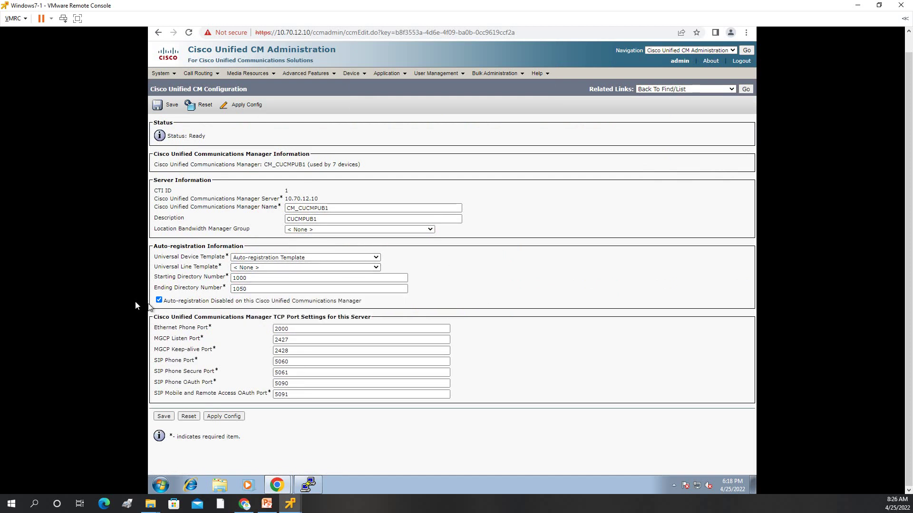
pyautogui.click(160, 301)
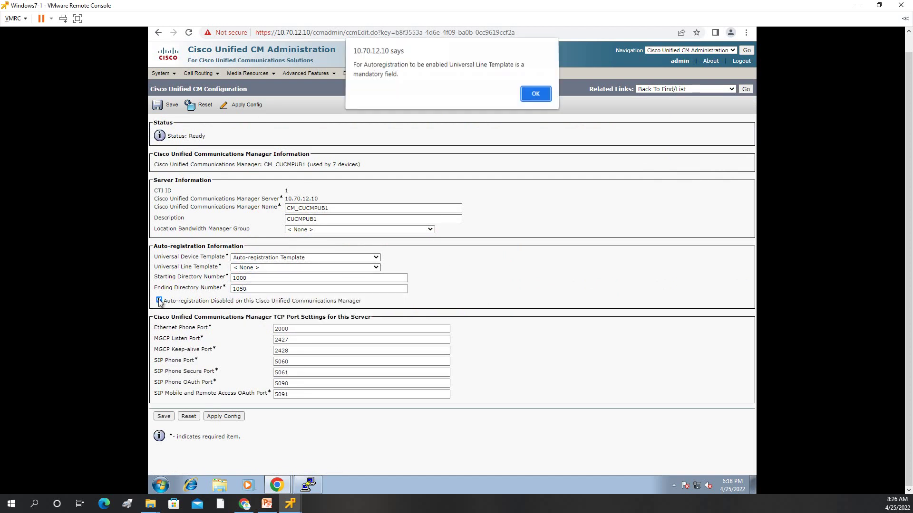
# Choose the sample line template with TAG examples and apply the configuration.
pyautogui.click(541, 95)
pyautogui.click(307, 267)
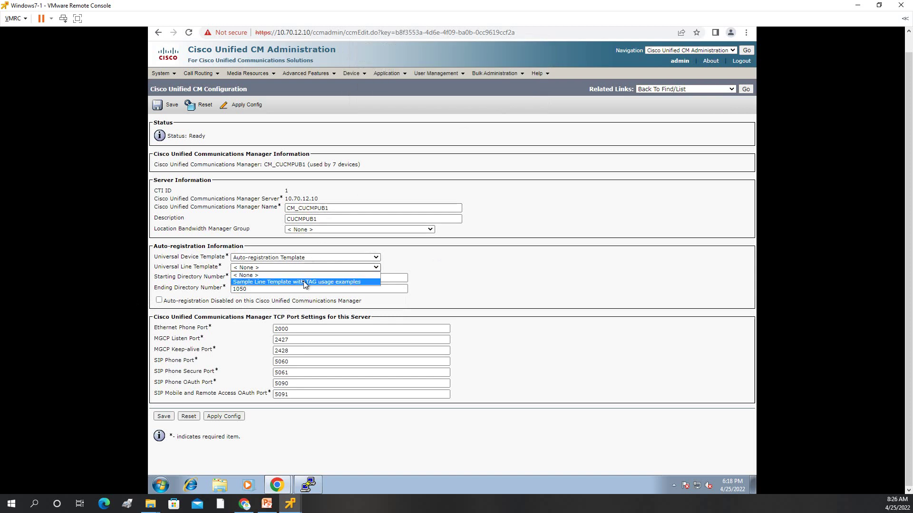
pyautogui.click(303, 282)
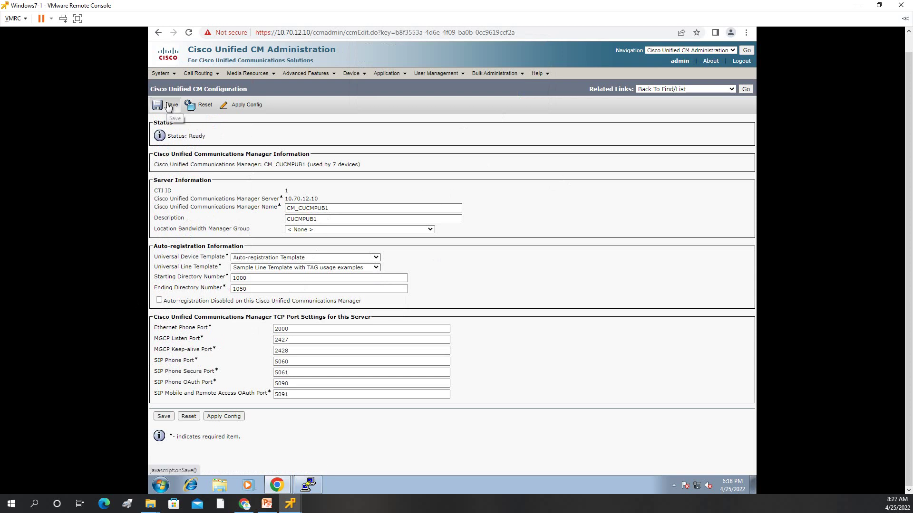
pyautogui.click(244, 104)
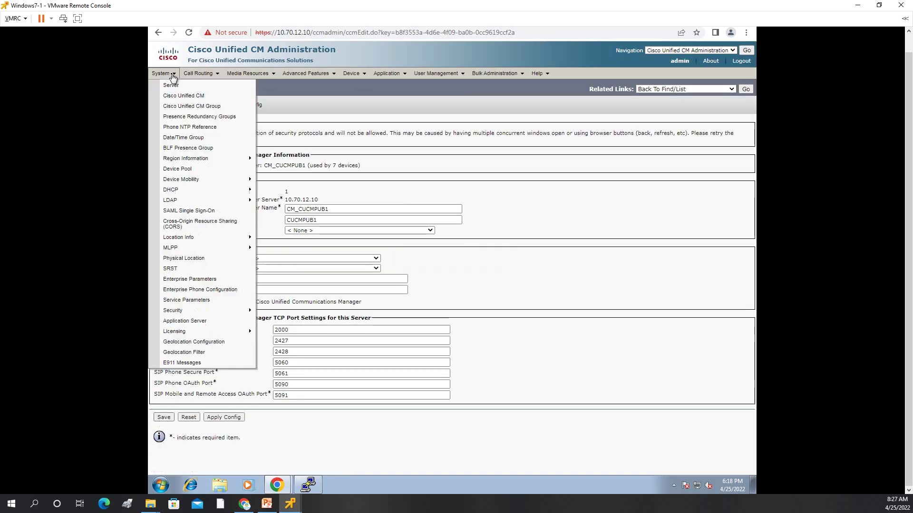
# Reopen the CM_CUCMPUB1 server settings from the Unified CM server list.
pyautogui.click(175, 97)
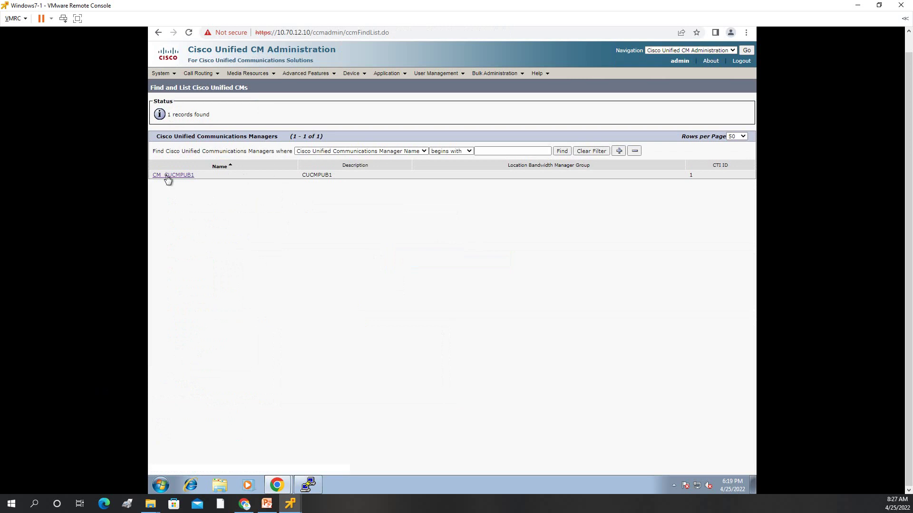
pyautogui.click(168, 176)
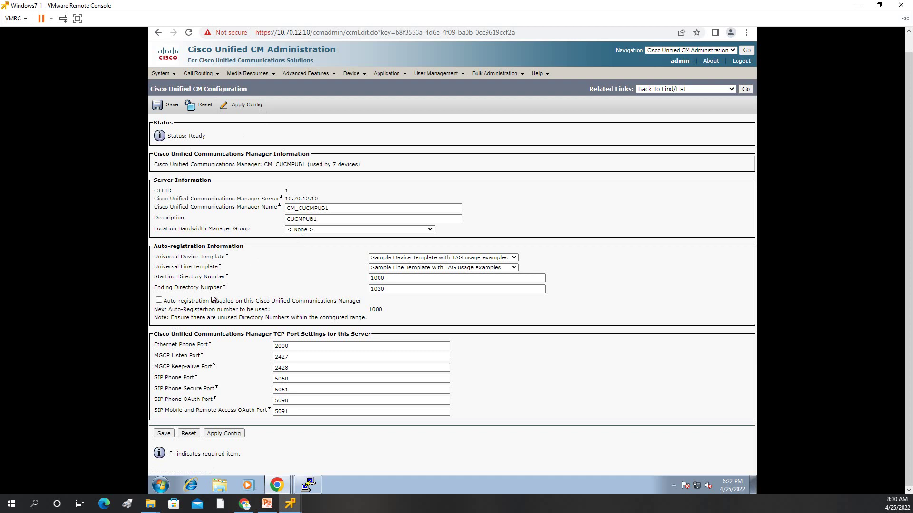
# Apply the configuration to the devices and save the auto-registration settings.
pyautogui.click(247, 106)
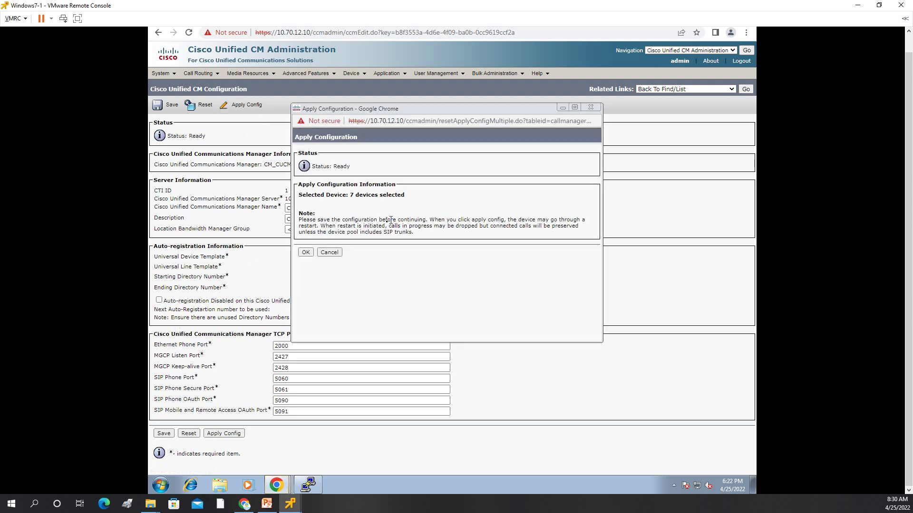
pyautogui.click(311, 256)
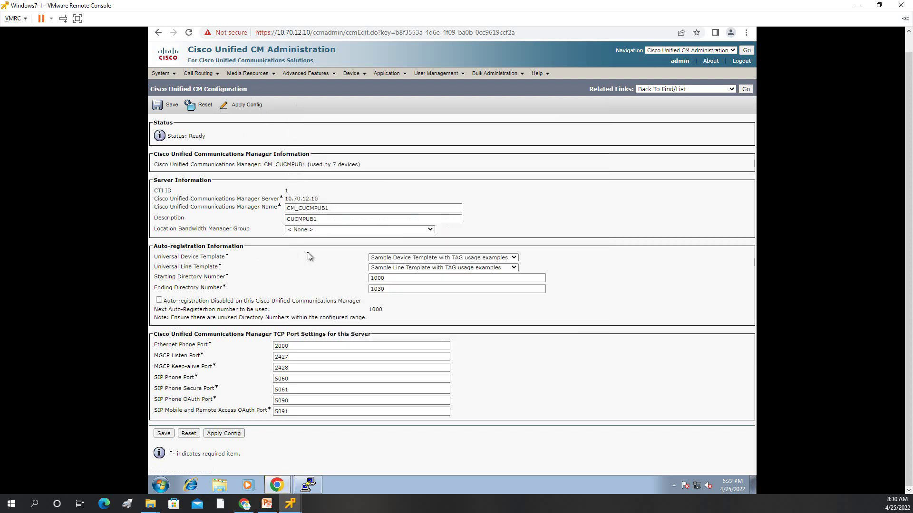
pyautogui.click(163, 434)
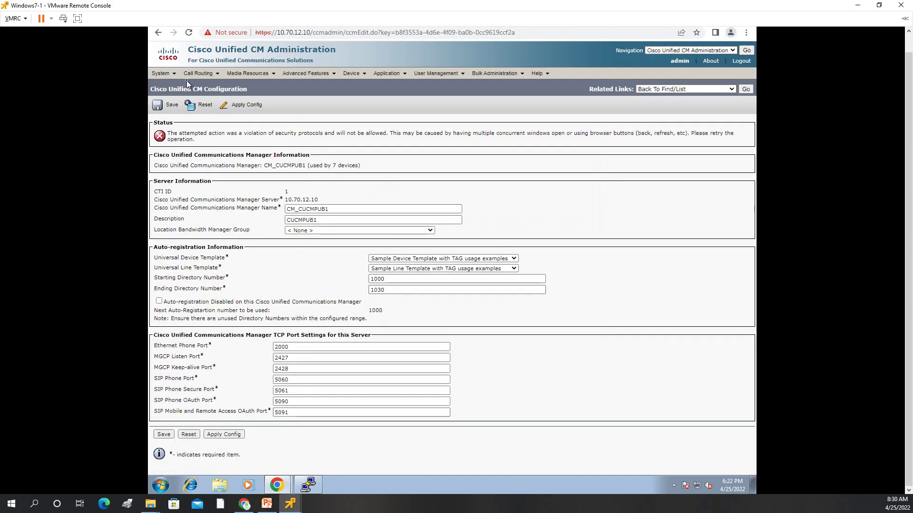
# Reopen CM_CUCMPUB1 and reset its seven registered devices.
pyautogui.click(171, 101)
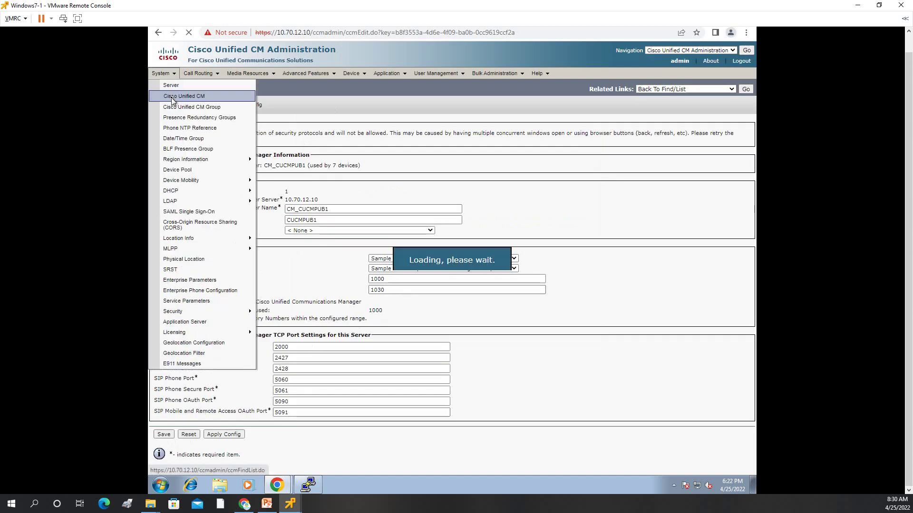
pyautogui.click(171, 177)
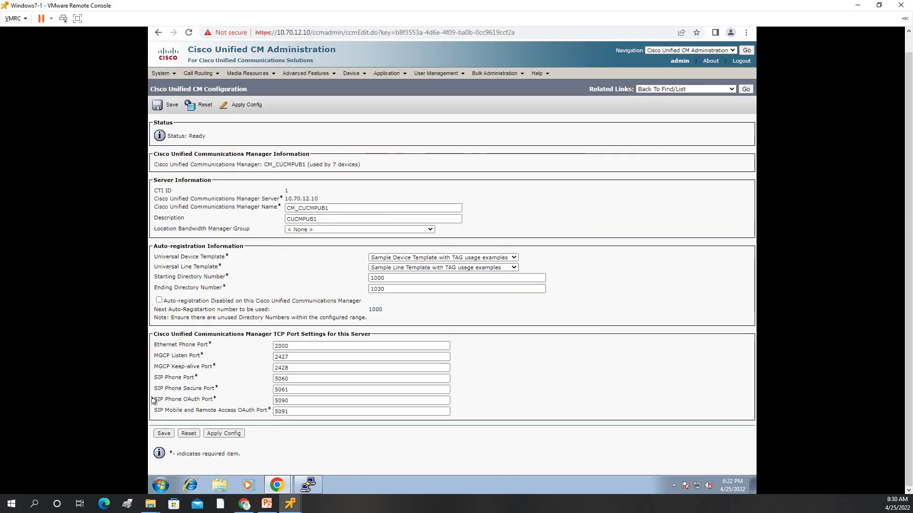
pyautogui.click(186, 434)
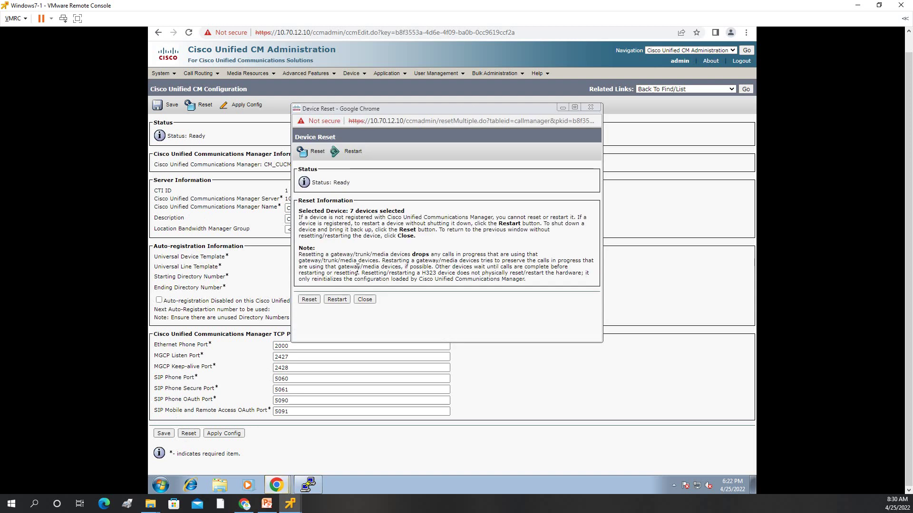
pyautogui.click(309, 300)
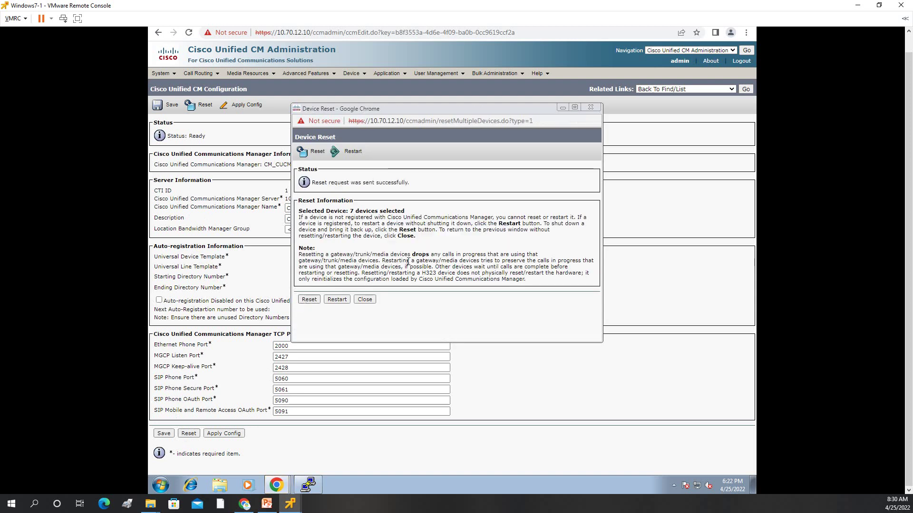
pyautogui.click(364, 301)
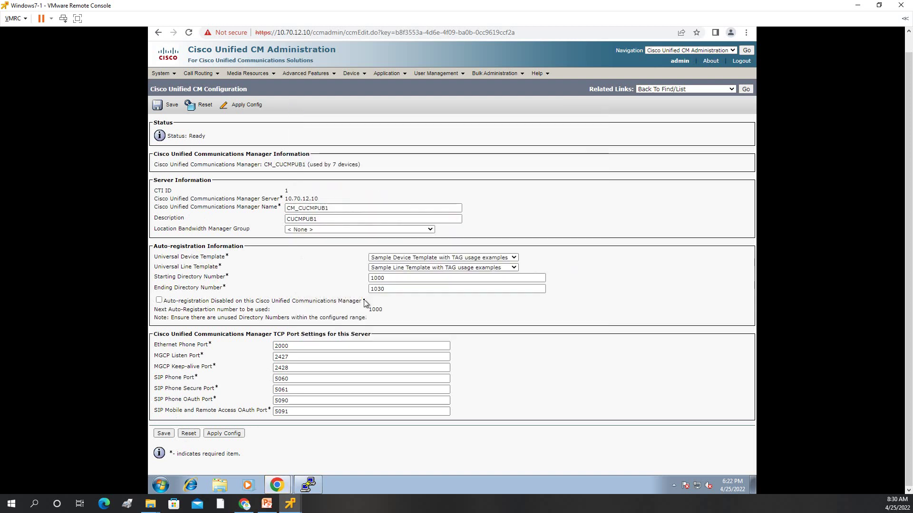
# Save the auto-registration settings again, now reporting success.
pyautogui.click(163, 434)
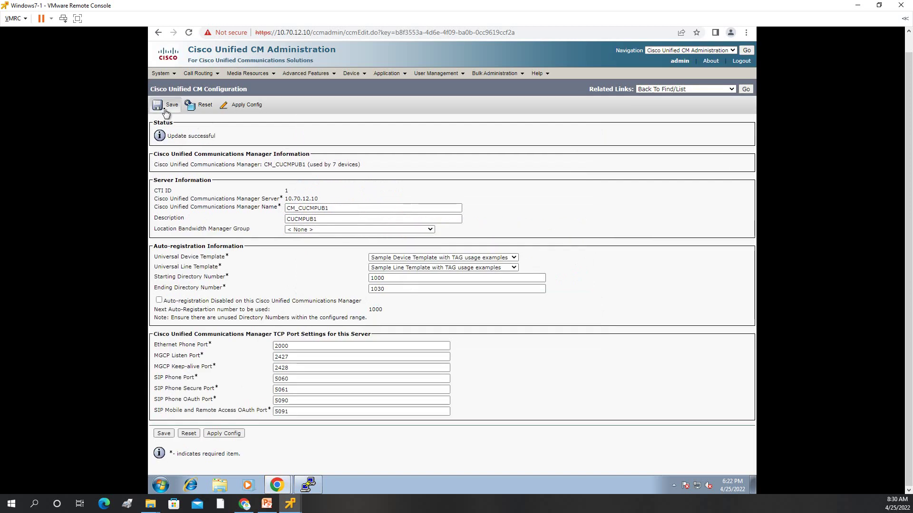
pyautogui.click(164, 75)
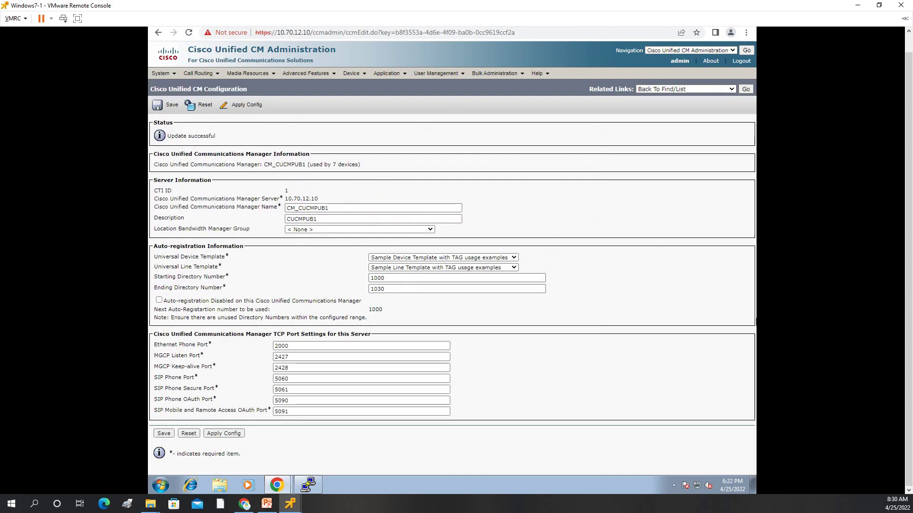
# Keep the Auto-registration Template as device template and save the server's auto-registration settings.
pyautogui.click(400, 258)
pyautogui.click(399, 265)
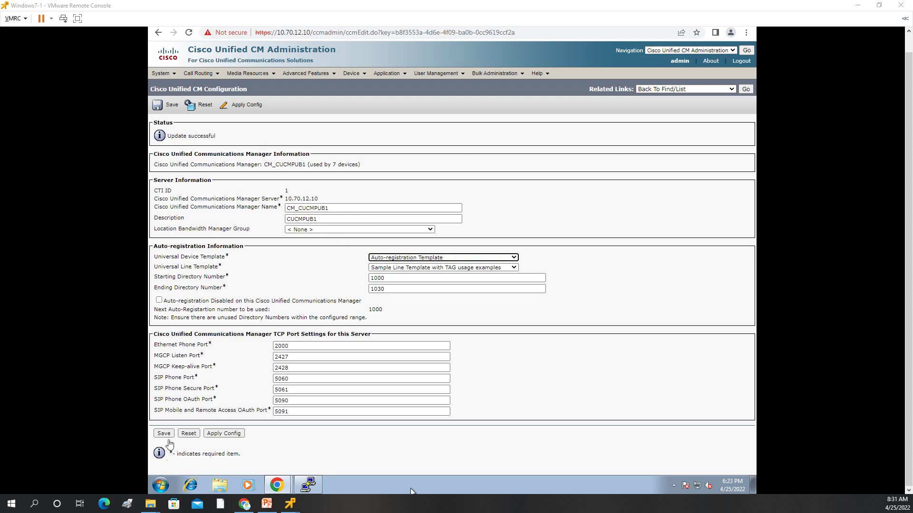
pyautogui.click(164, 435)
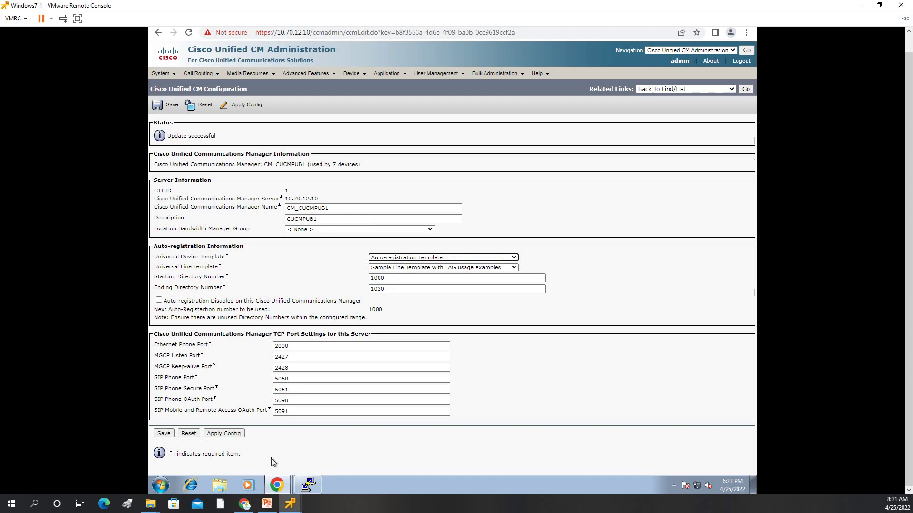
pyautogui.click(163, 435)
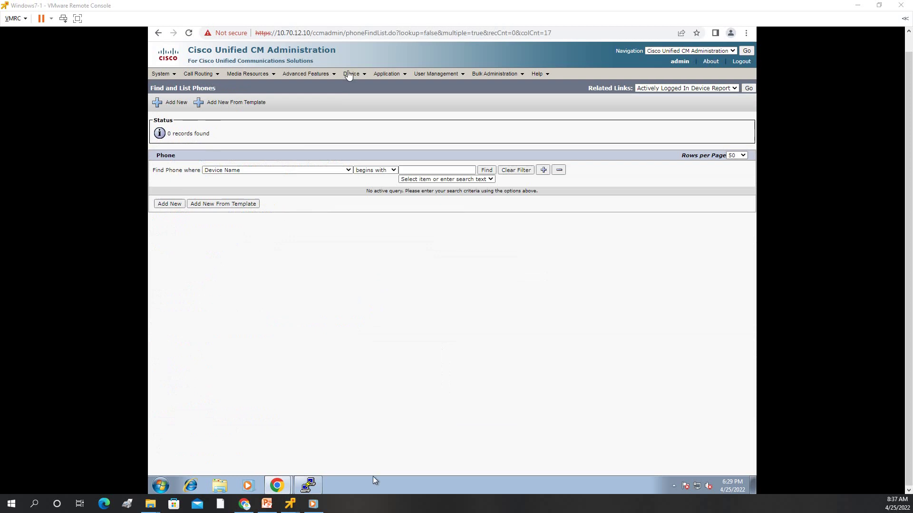
# Open the Auto-registration Template from the universal device templates list with all sections expanded.
pyautogui.click(536, 73)
pyautogui.click(437, 75)
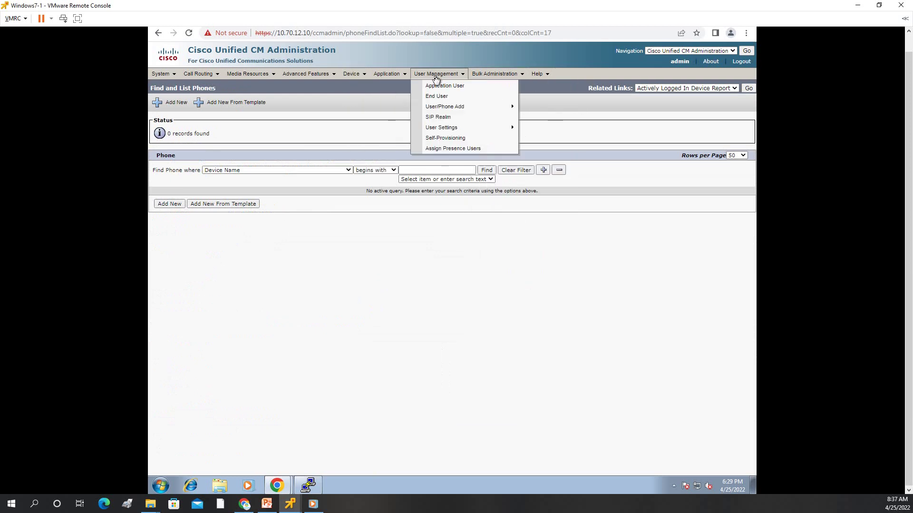
pyautogui.moveTo(445, 108)
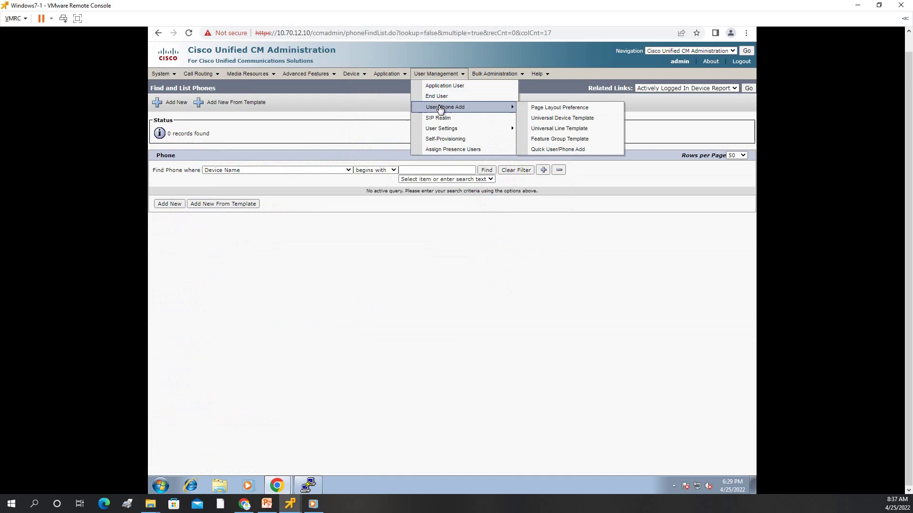
pyautogui.click(567, 118)
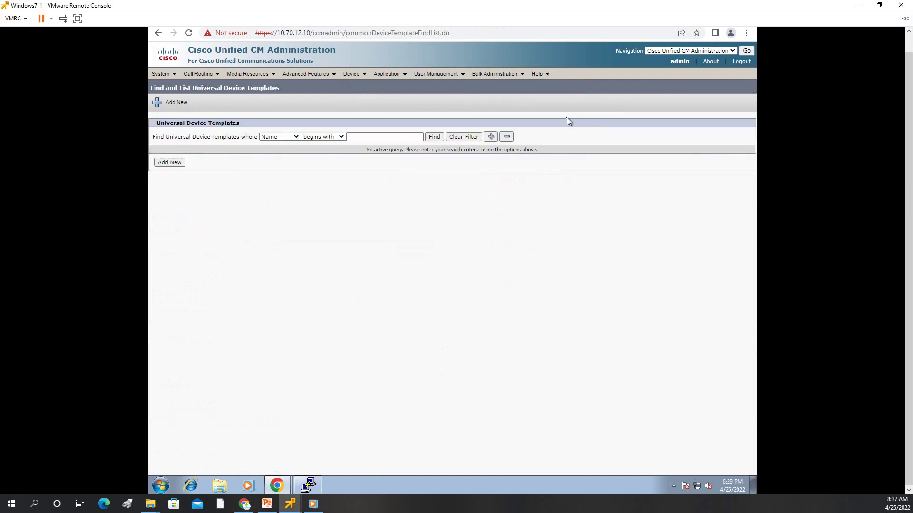
pyautogui.click(433, 137)
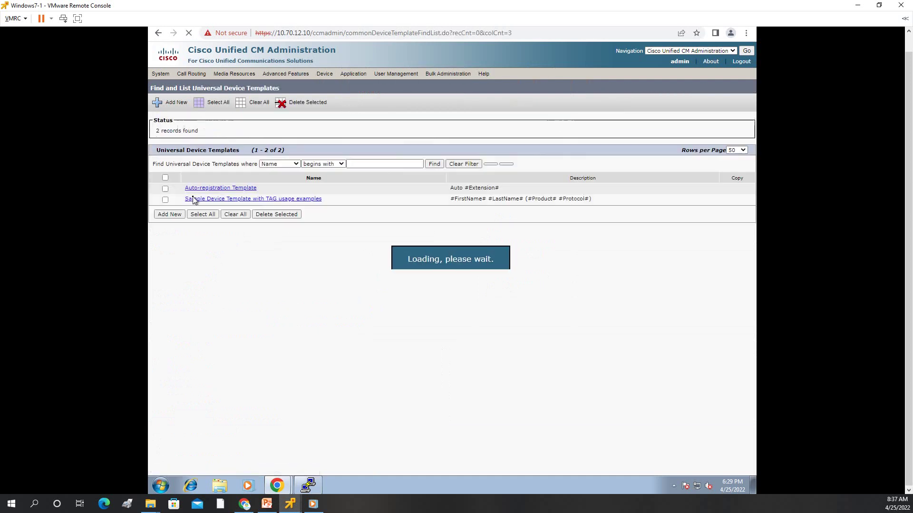
pyautogui.click(194, 196)
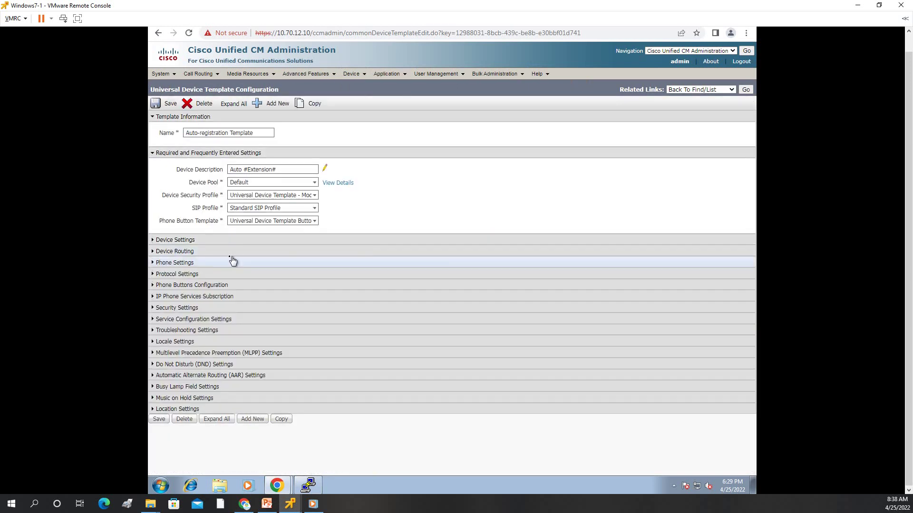
pyautogui.click(239, 105)
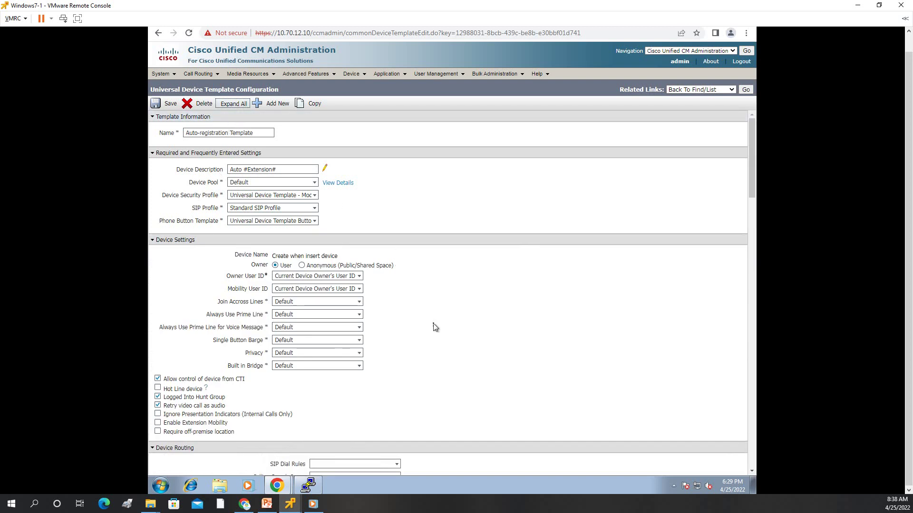
pyautogui.scroll(-2, 435, 327)
pyautogui.scroll(-2, 434, 328)
pyautogui.scroll(-2, 433, 327)
pyautogui.scroll(-2, 437, 328)
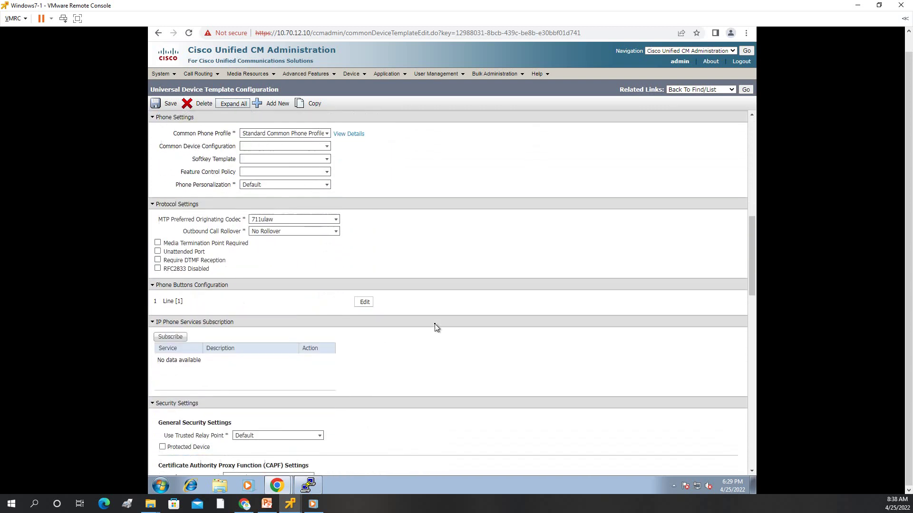
pyautogui.scroll(-2, 437, 327)
pyautogui.scroll(-2, 437, 327)
pyautogui.scroll(-2, 437, 328)
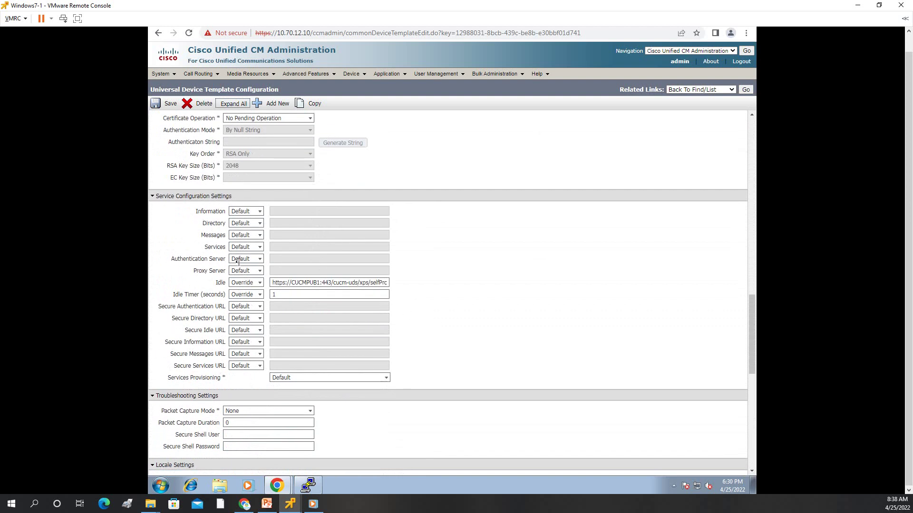
# Clear the Idle URL and Idle Timer values and save the template.
pyautogui.doubleClick(283, 294)
pyautogui.click(272, 283)
pyautogui.hotkey('ctrl', 'shift', 'Right')
pyautogui.hotkey('ctrl', 'shift', 'Right')
pyautogui.hotkey('ctrl', 'shift', 'Right')
pyautogui.hotkey('ctrl', 'shift', 'Right')
pyautogui.hotkey('ctrl', 'shift', 'Right')
pyautogui.hotkey('ctrl', 'shift', 'Right')
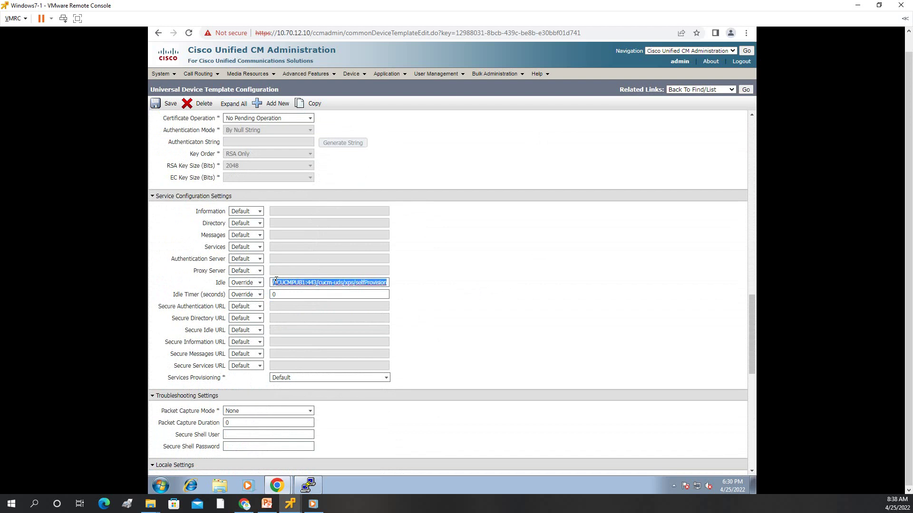
pyautogui.press('BackSpace')
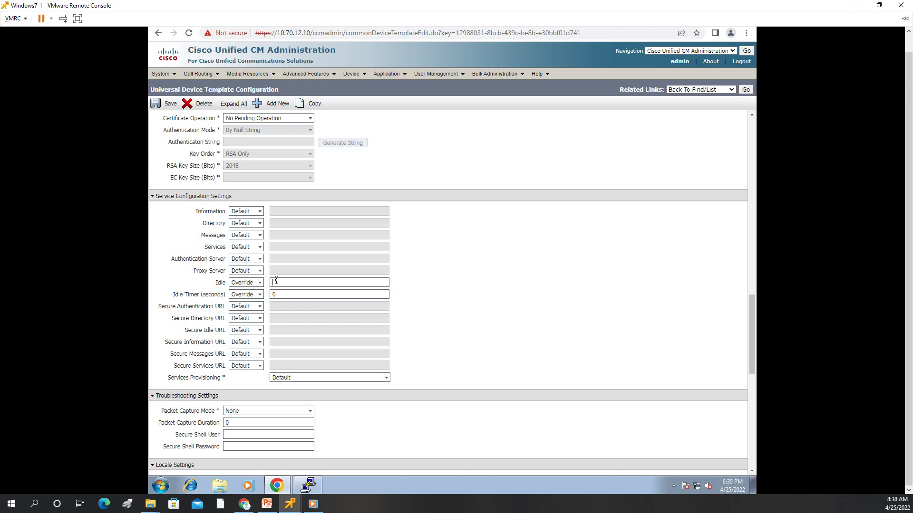
pyautogui.click(450, 305)
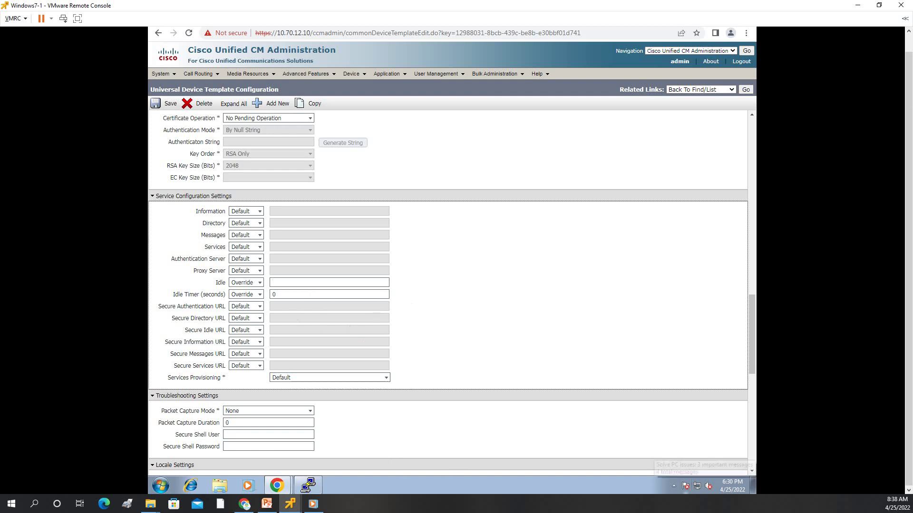
pyautogui.press('BackSpace')
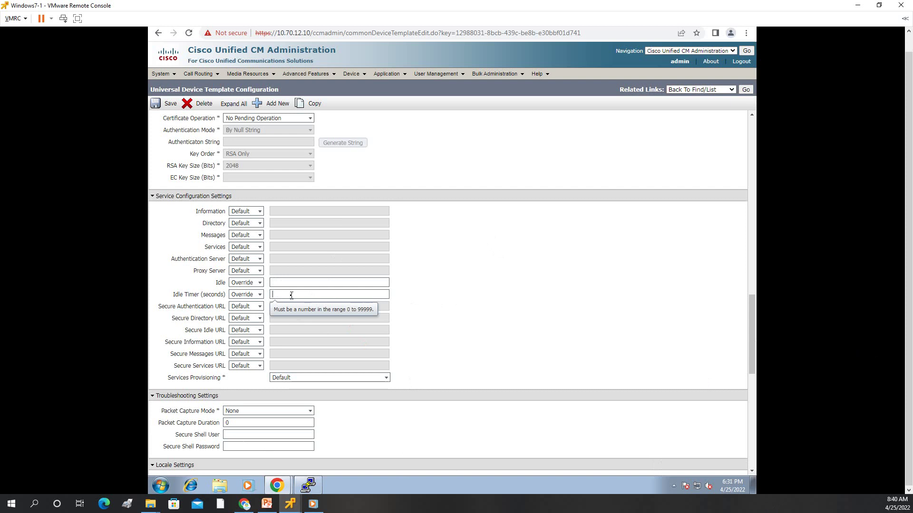
pyautogui.click(168, 105)
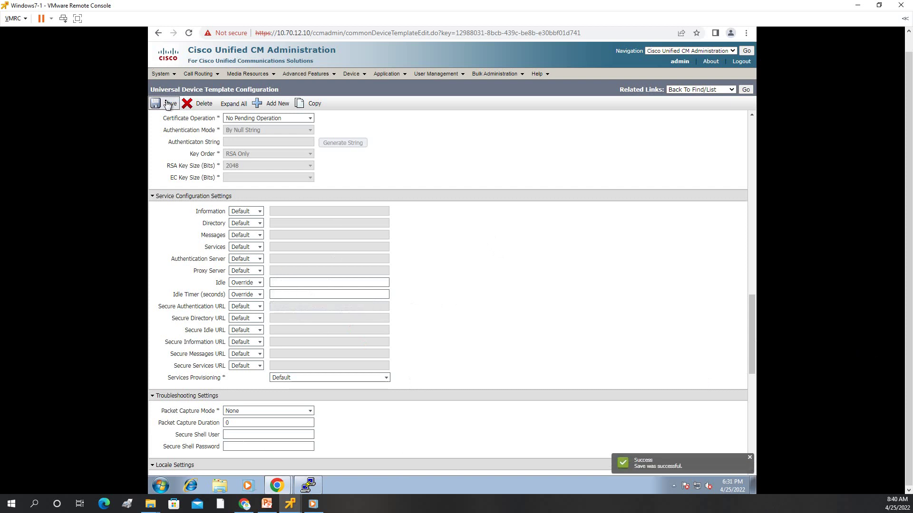
pyautogui.click(169, 105)
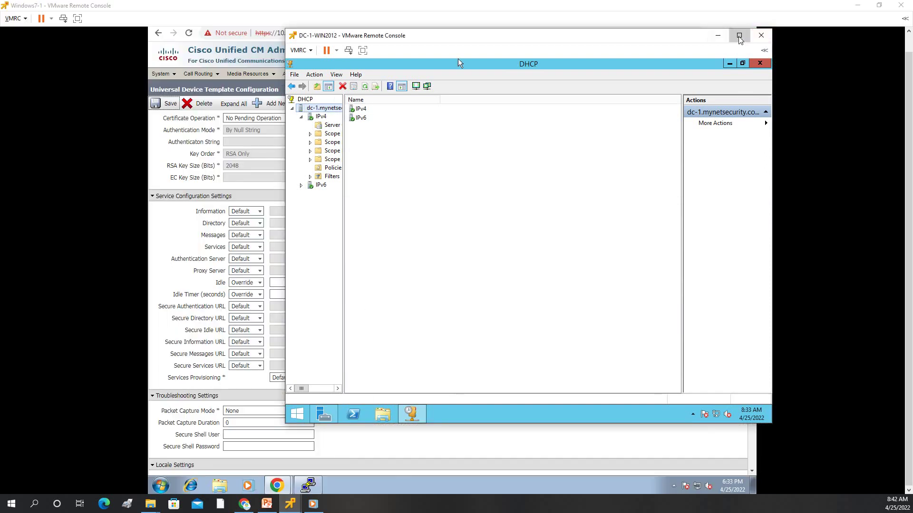
# Maximize the DHCP console and open the IPv4 predefined options editor.
pyautogui.click(740, 35)
pyautogui.rightClick(243, 129)
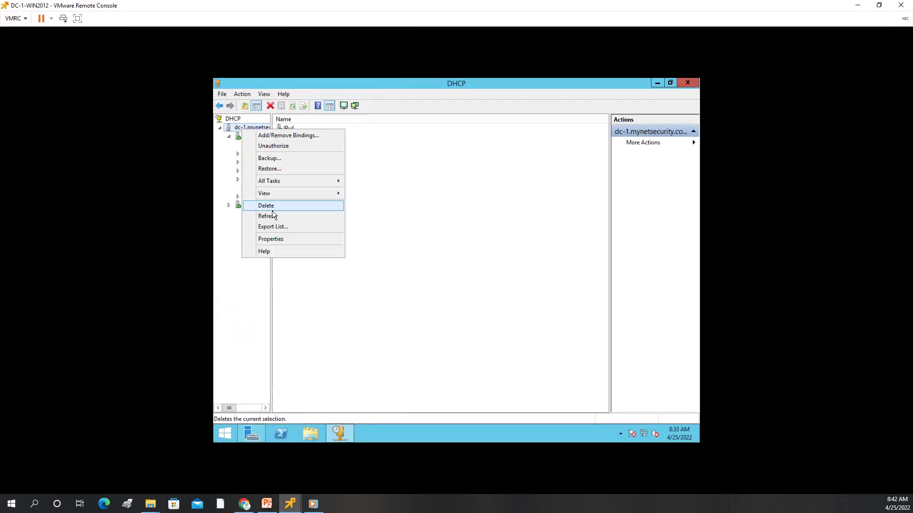
pyautogui.click(237, 135)
pyautogui.rightClick(239, 138)
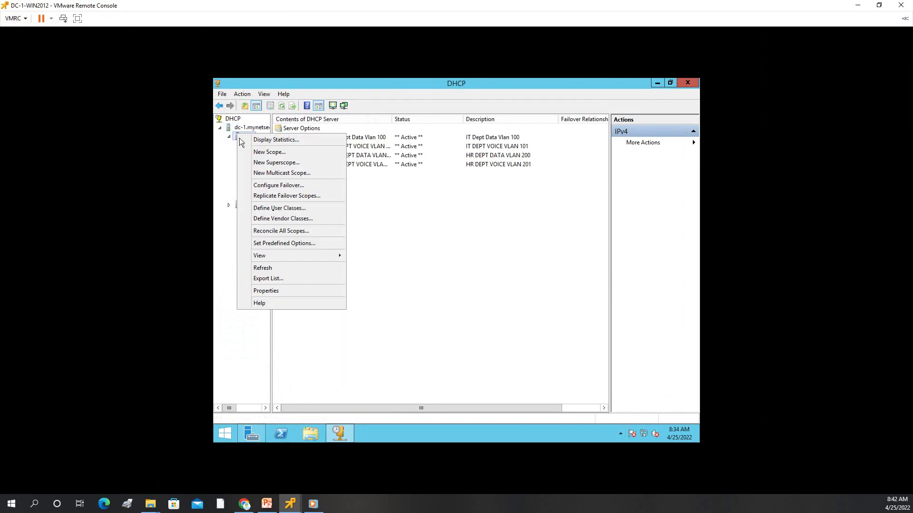
pyautogui.click(286, 246)
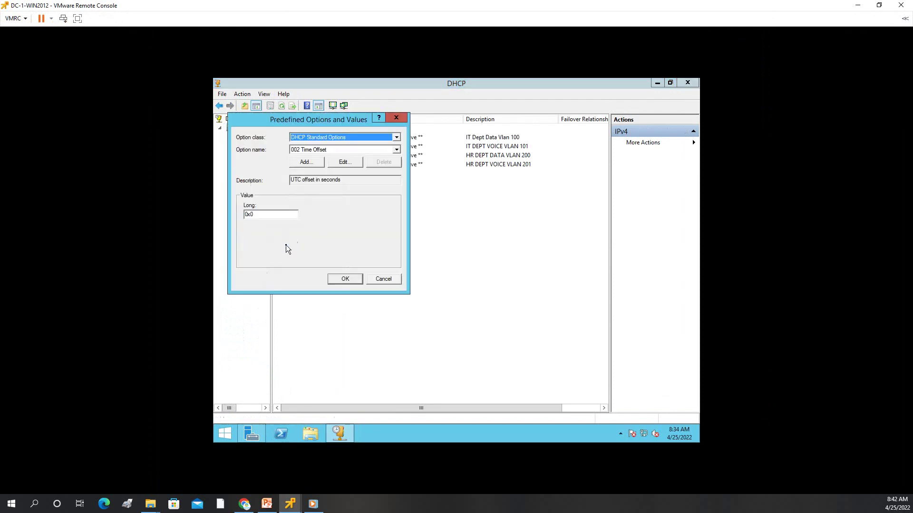
# Browse the standard option names, including 049 X Window System Display, then close without changes.
pyautogui.click(396, 150)
pyautogui.moveTo(397, 172); pyautogui.dragTo(398, 184)
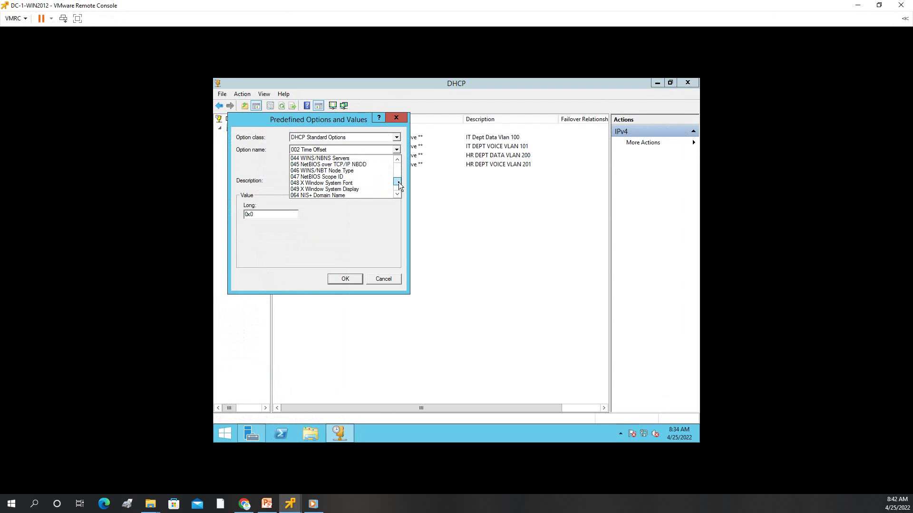
pyautogui.click(338, 189)
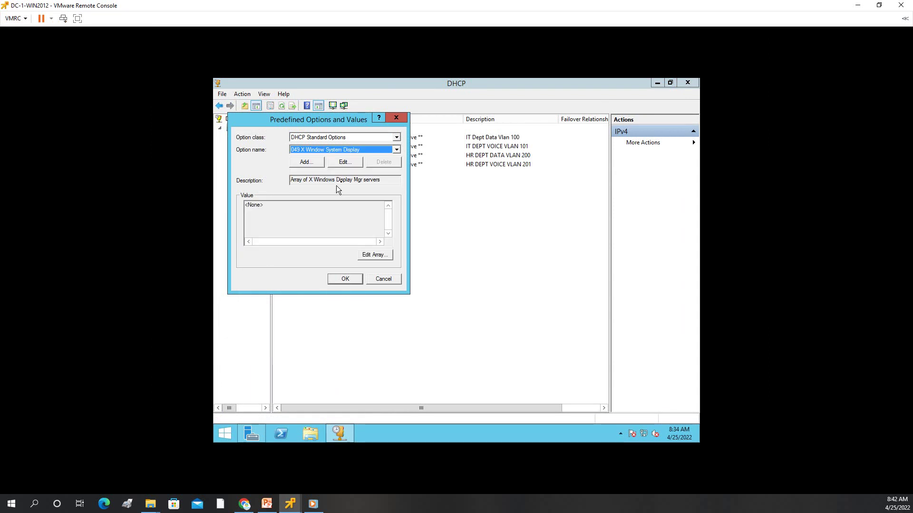
pyautogui.click(397, 150)
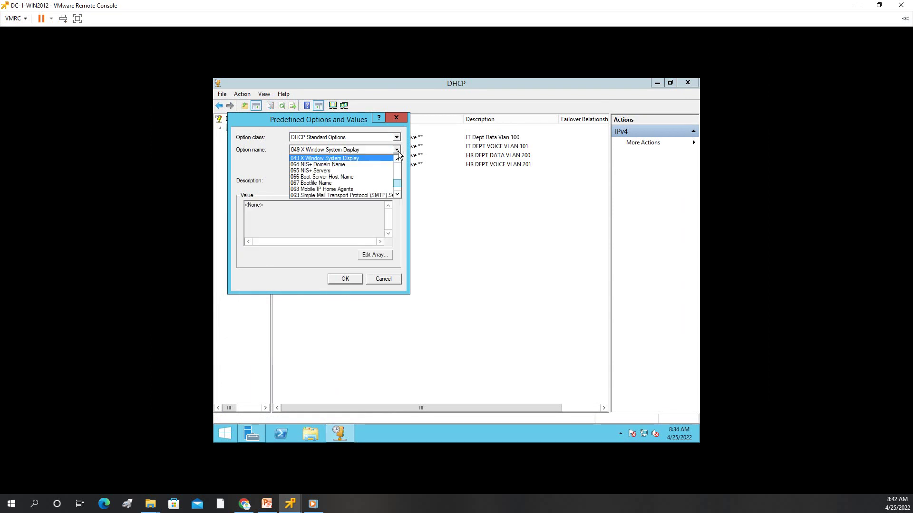
pyautogui.click(397, 195)
pyautogui.click(397, 195)
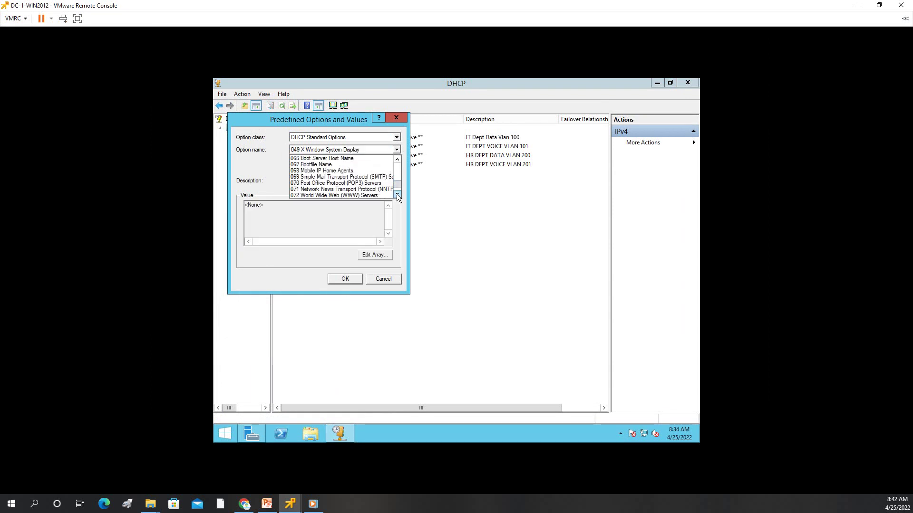
pyautogui.click(397, 194)
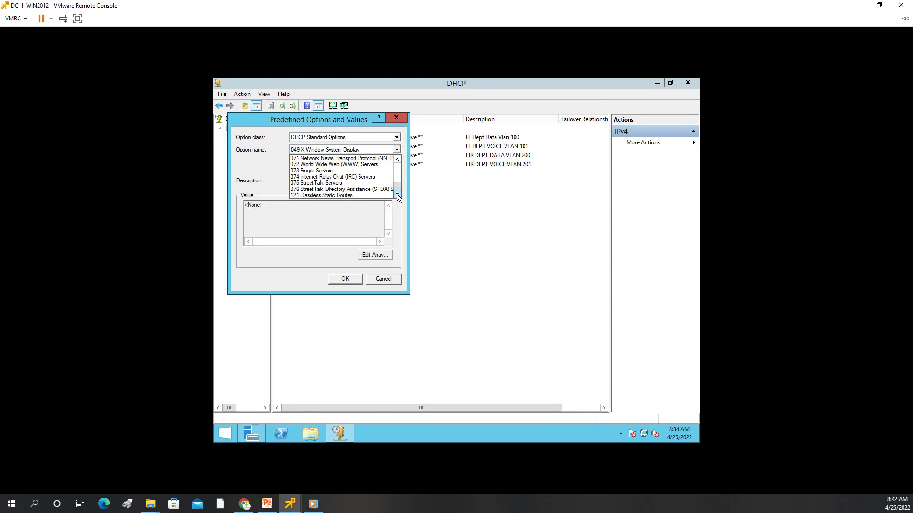
pyautogui.moveTo(397, 179); pyautogui.dragTo(398, 162)
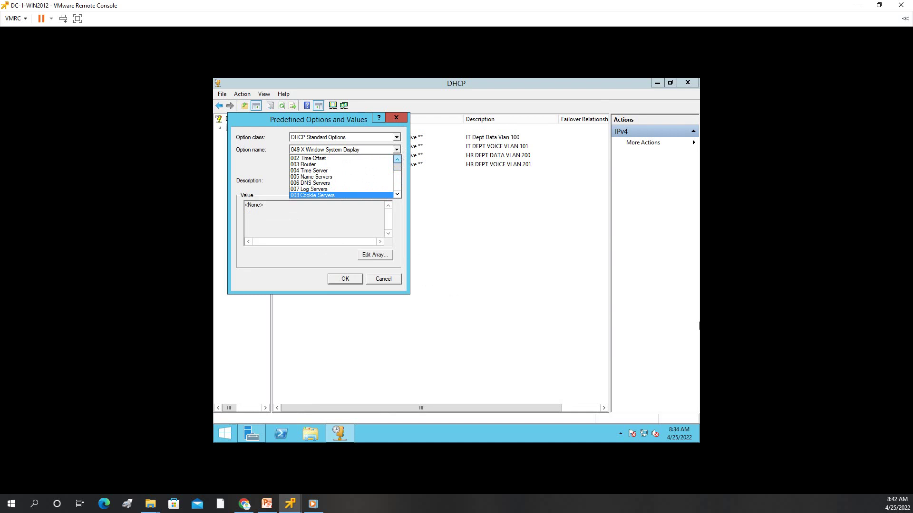
pyautogui.press('Escape')
pyautogui.press('Escape')
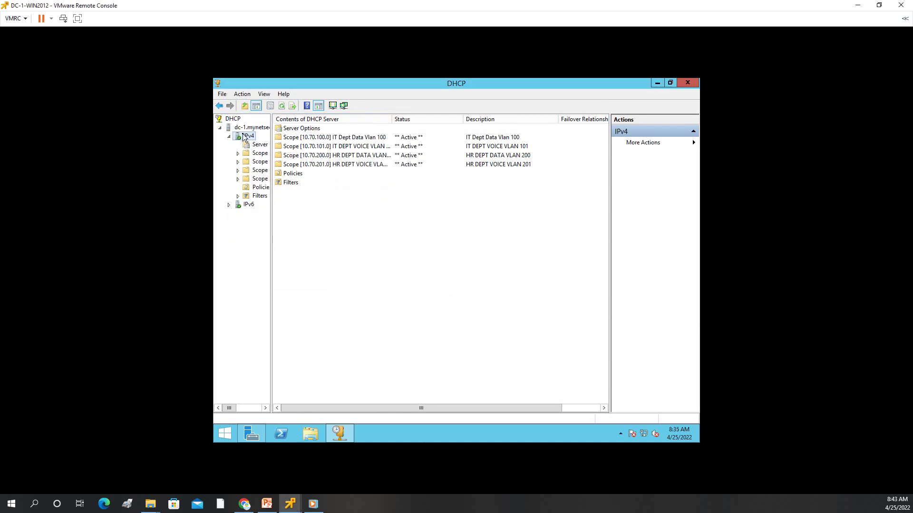
# Start a new predefined option type named CUCM-TFTP.
pyautogui.rightClick(243, 137)
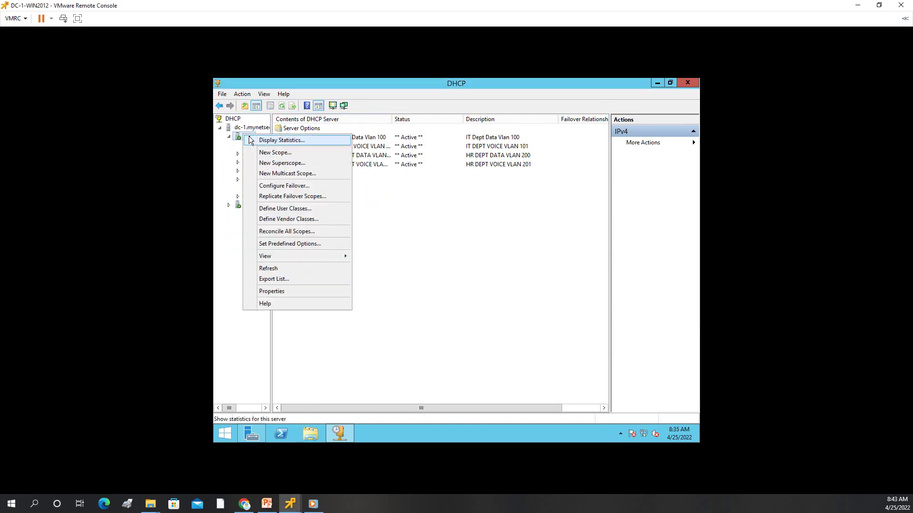
pyautogui.click(289, 245)
pyautogui.click(313, 164)
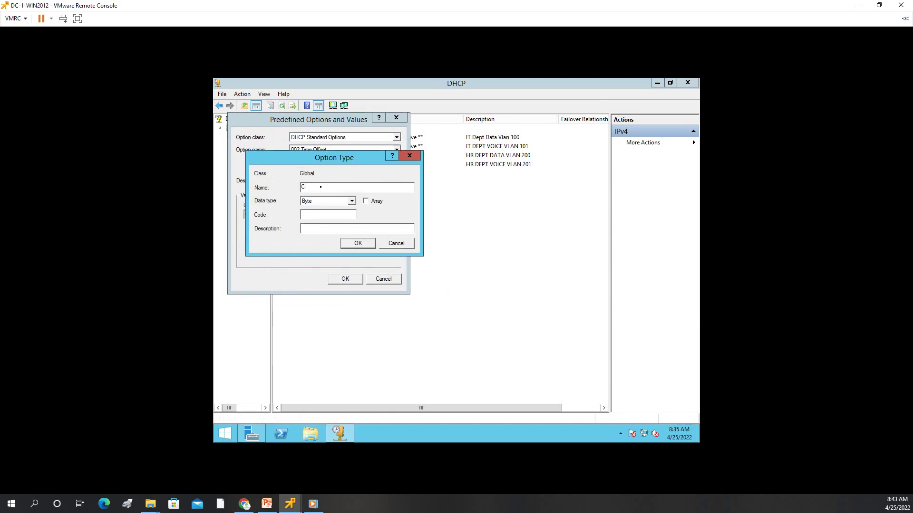
pyautogui.write('UCM-T')
pyautogui.press('BackSpace')
pyautogui.press('BackSpace')
pyautogui.write('FT')
# Make it an IP address array with option code 150.
pyautogui.click(365, 202)
pyautogui.click(327, 235)
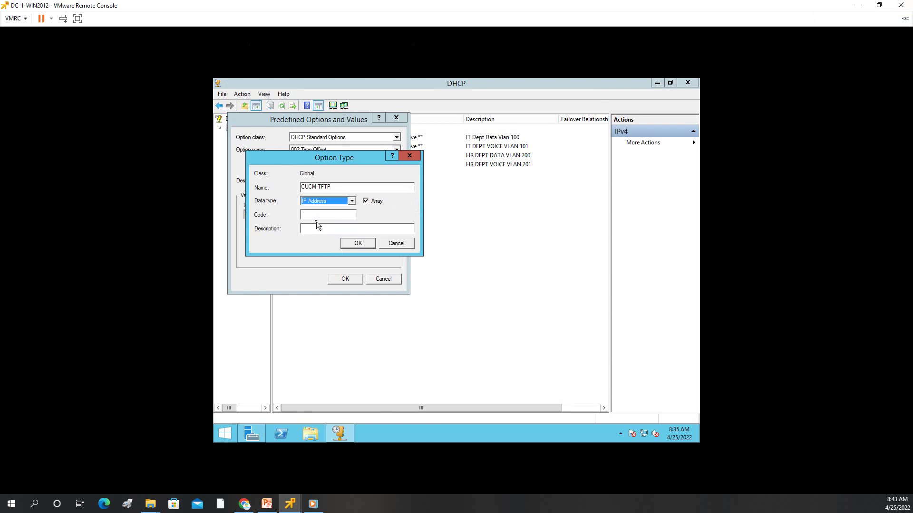
pyautogui.click(314, 216)
pyautogui.write('108')
pyautogui.press('BackSpace')
pyautogui.press('BackSpace')
pyautogui.press('BackSpace')
pyautogui.write('50')
pyautogui.write('CUCM')
# Describe it as Cisco TFTP and save the new option type.
pyautogui.press('BackSpace')
pyautogui.press('BackSpace')
pyautogui.press('BackSpace')
pyautogui.write('IP')
pyautogui.press('BackSpace')
pyautogui.write('Cisco')
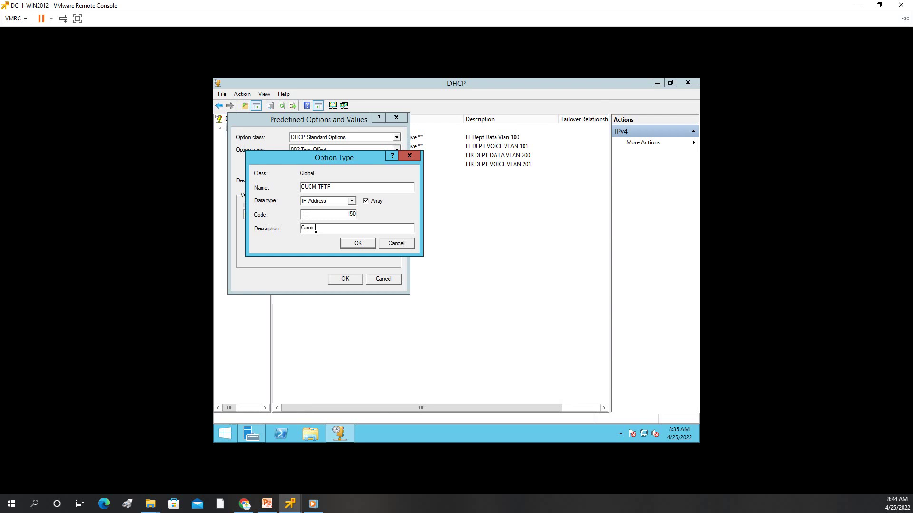
pyautogui.write(' C')
pyautogui.write('TP')
pyautogui.click(361, 245)
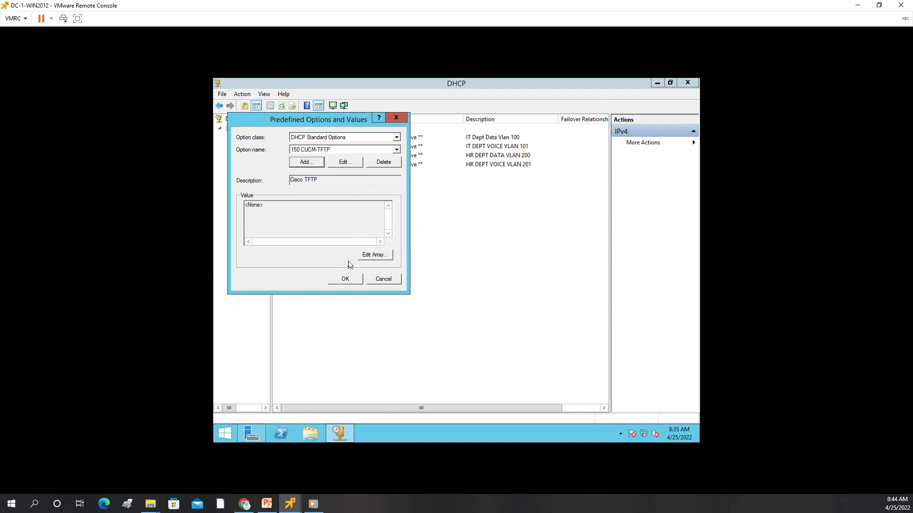
pyautogui.click(345, 280)
# Close the predefined options window and widen the column to show full scope names.
pyautogui.click(346, 280)
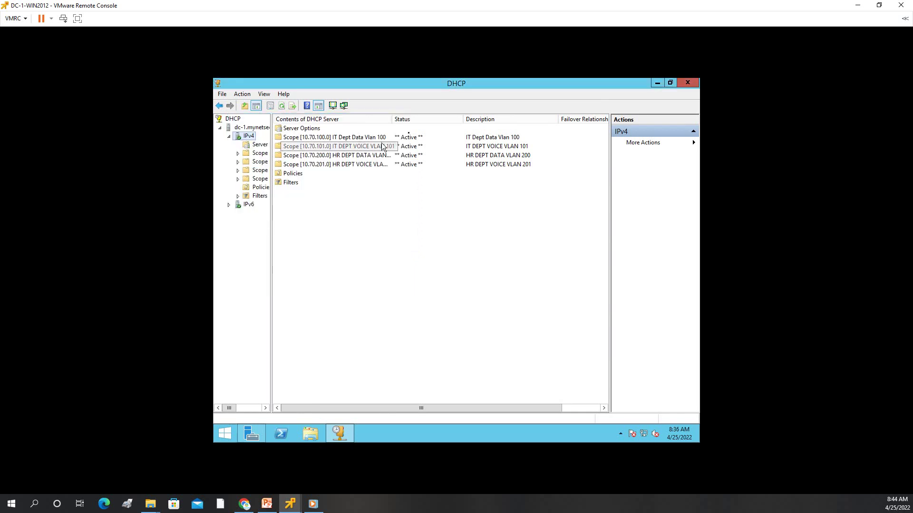
pyautogui.moveTo(391, 121); pyautogui.dragTo(481, 121)
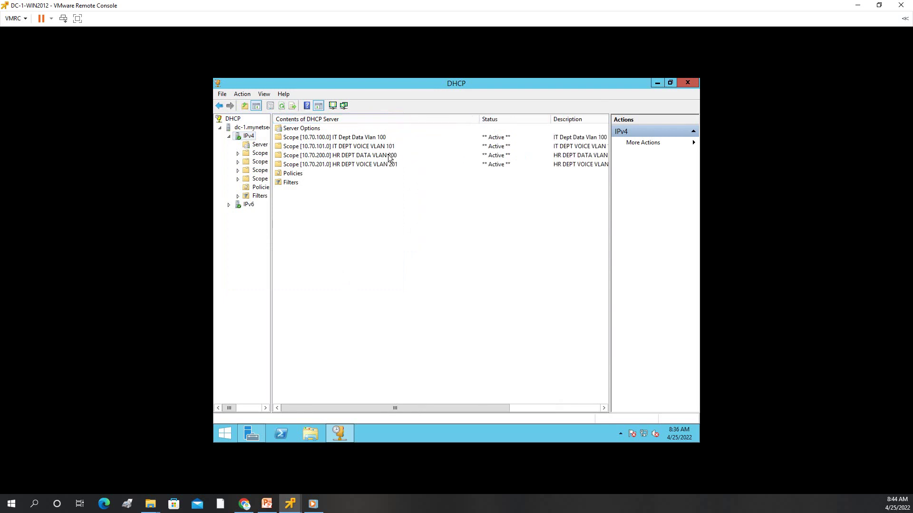
pyautogui.click(390, 157)
pyautogui.rightClick(390, 157)
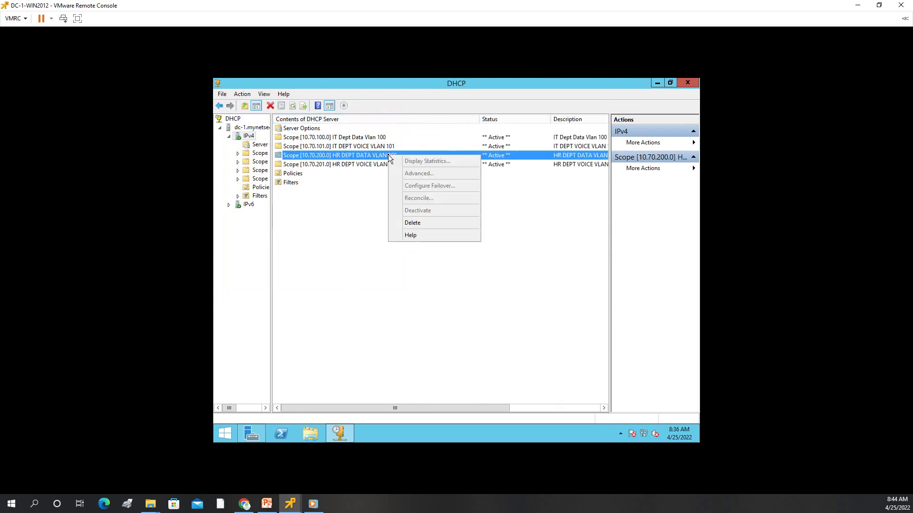
pyautogui.click(343, 205)
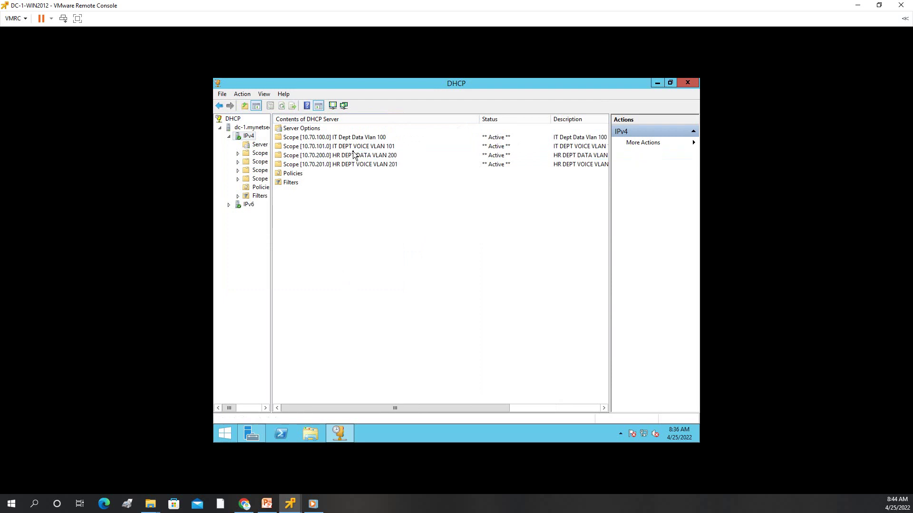
# Browse the action menus of the HR data scope and server options without choosing anything.
pyautogui.rightClick(352, 154)
pyautogui.click(318, 210)
pyautogui.click(286, 157)
pyautogui.rightClick(285, 157)
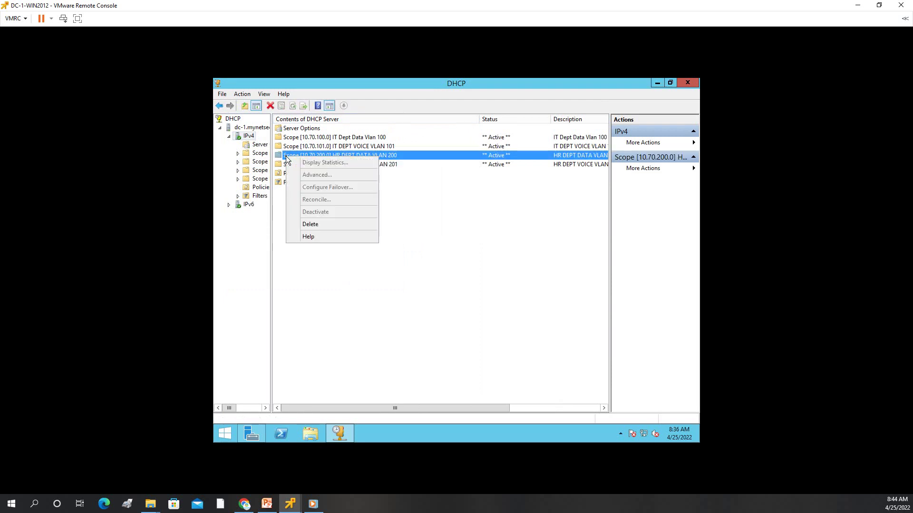
pyautogui.click(433, 222)
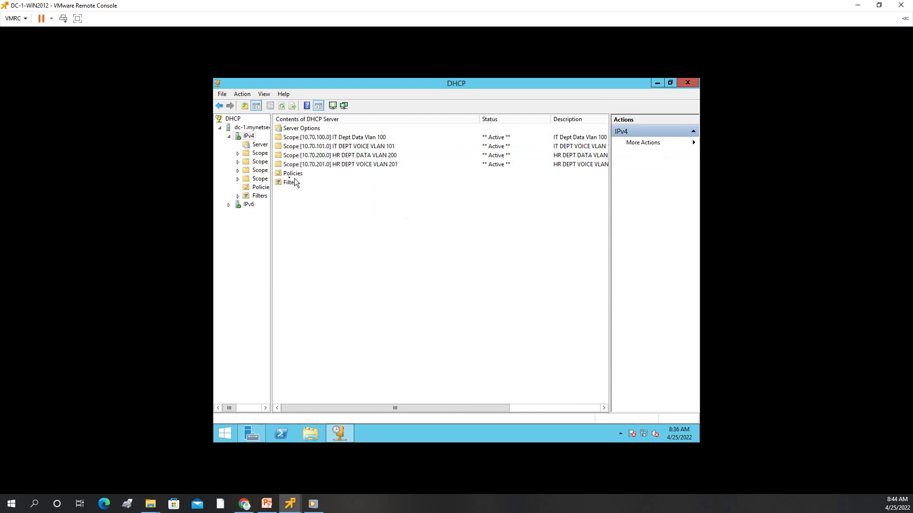
pyautogui.click(253, 146)
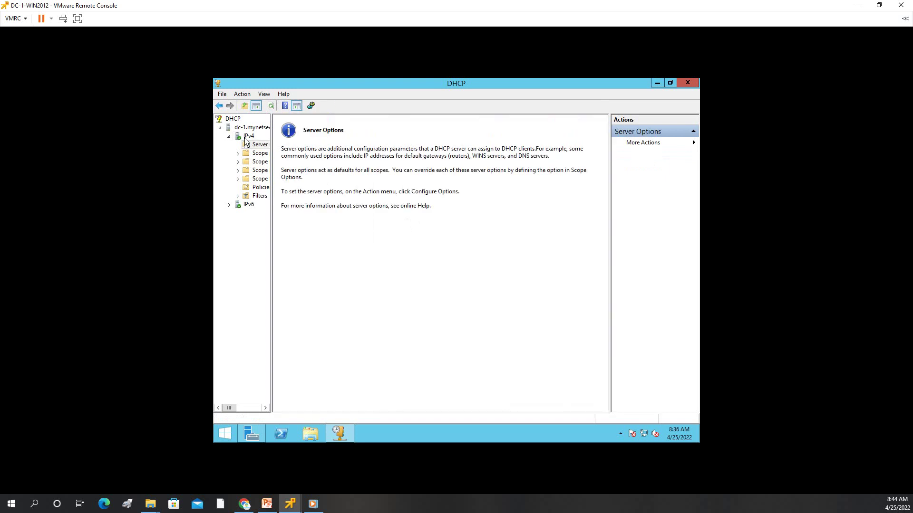
pyautogui.rightClick(265, 153)
pyautogui.press('Escape')
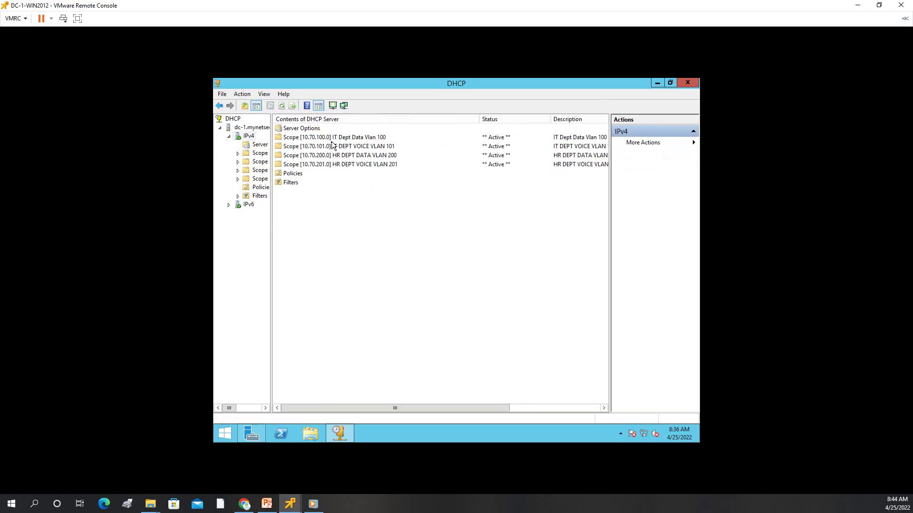
# Widen the tree pane and open the Scope Options of the 10.70.101.0 IT voice VLAN scope.
pyautogui.doubleClick(331, 146)
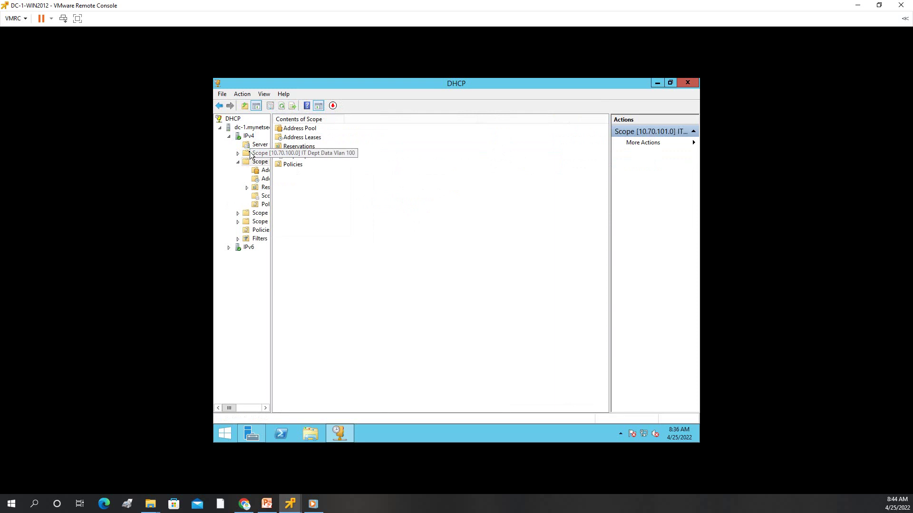
pyautogui.doubleClick(259, 163)
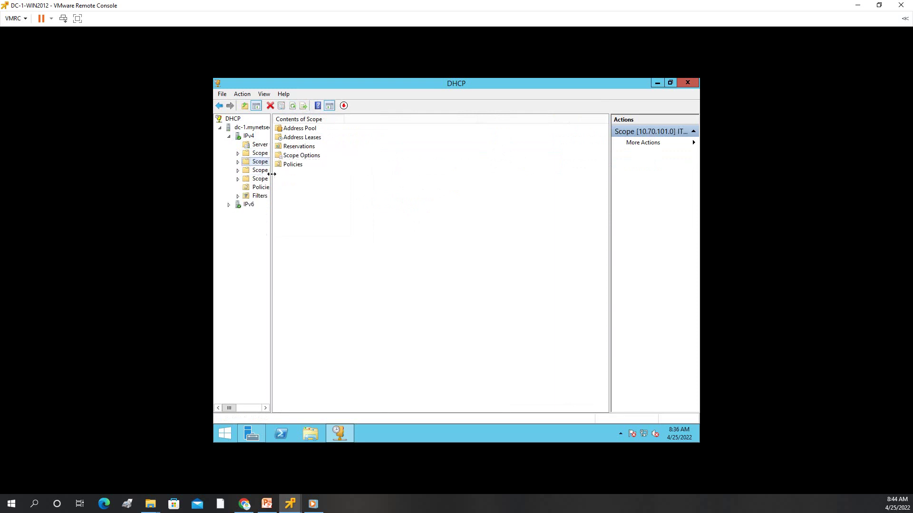
pyautogui.moveTo(272, 174); pyautogui.dragTo(352, 178)
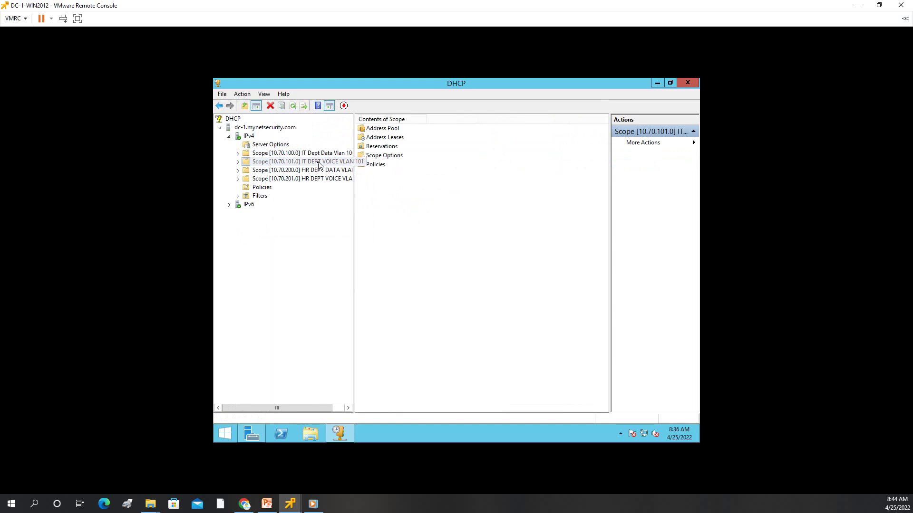
pyautogui.click(361, 157)
pyautogui.doubleClick(383, 155)
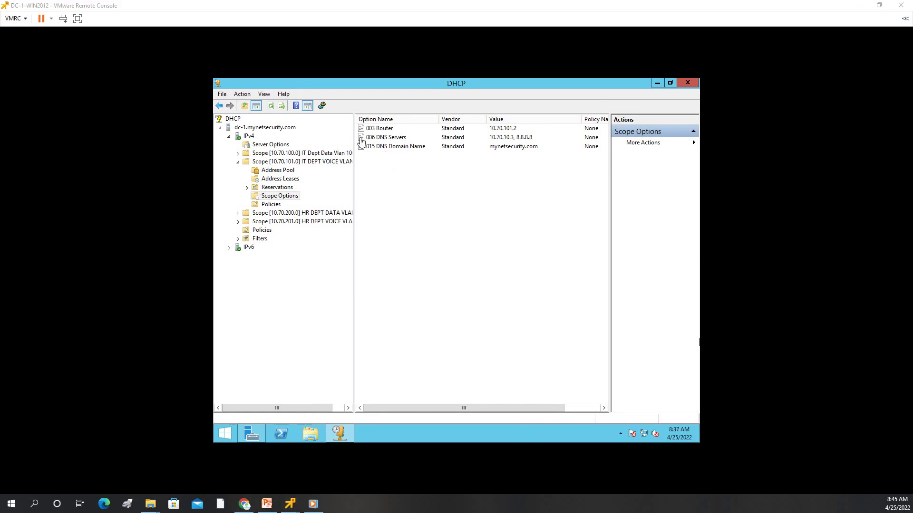
# Enable option 150 CUCM-TFTP with address 10.70.12.10 in the scope options and apply it.
pyautogui.rightClick(389, 168)
pyautogui.click(433, 175)
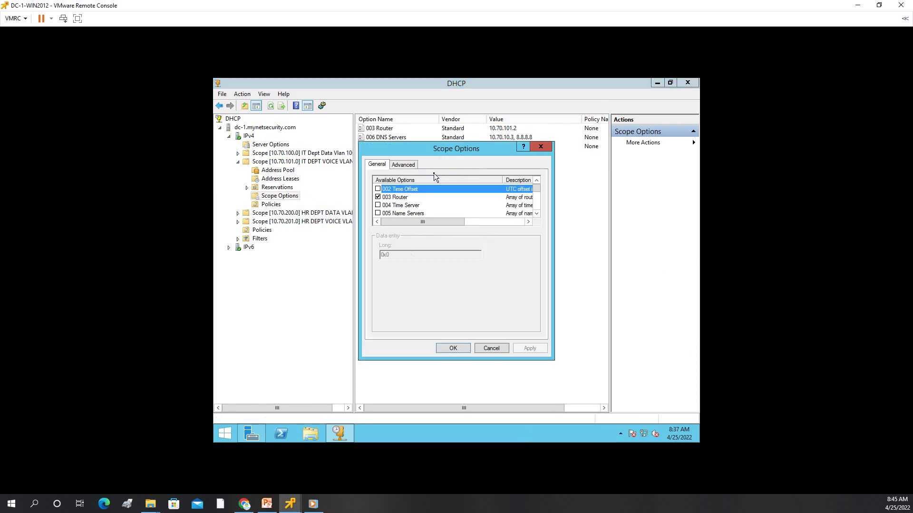
pyautogui.scroll(-3, 535, 204)
pyautogui.scroll(-3, 535, 204)
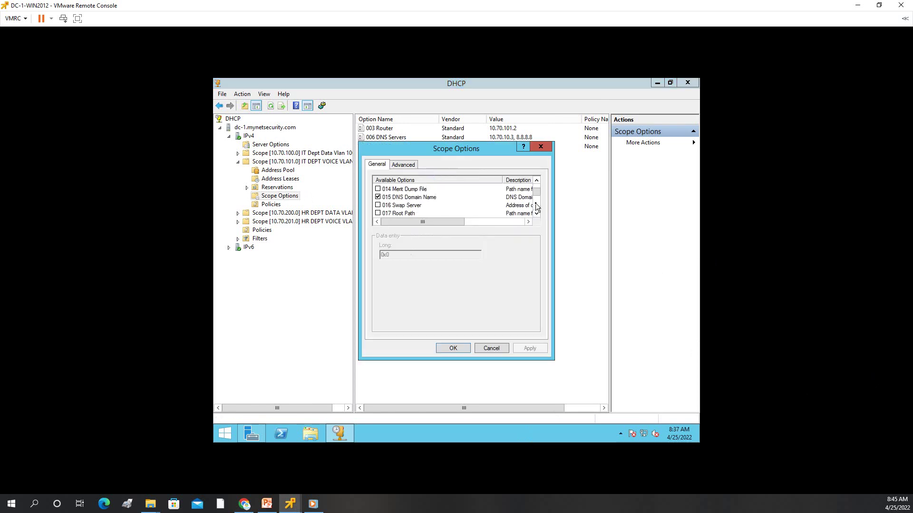
pyautogui.scroll(-3, 536, 203)
pyautogui.scroll(-2, 536, 203)
pyautogui.scroll(-2, 535, 204)
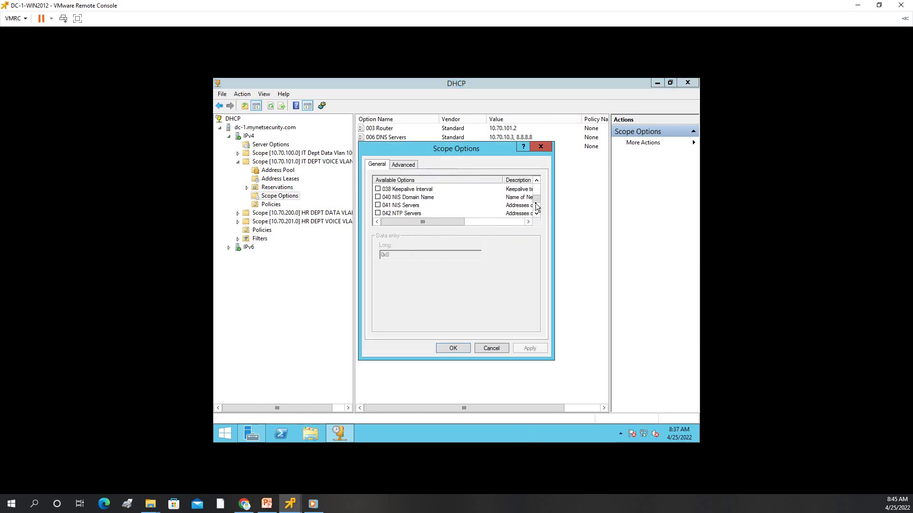
pyautogui.scroll(-1, 535, 203)
pyautogui.scroll(-3, 536, 203)
pyautogui.scroll(-3, 536, 204)
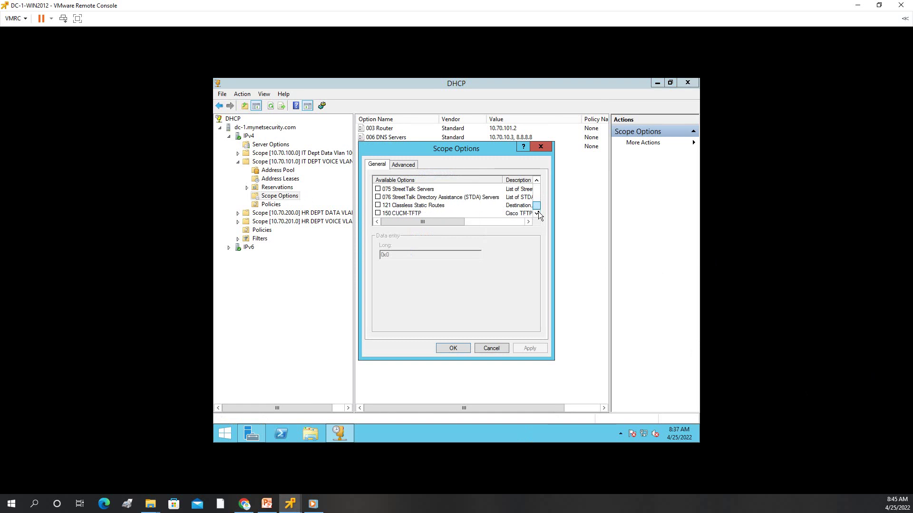
pyautogui.click(379, 213)
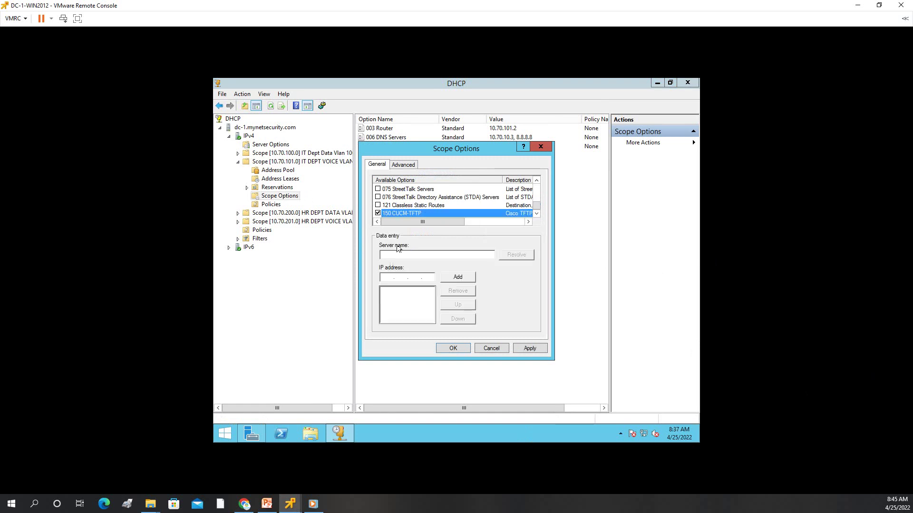
pyautogui.click(393, 277)
pyautogui.write('10.70.')
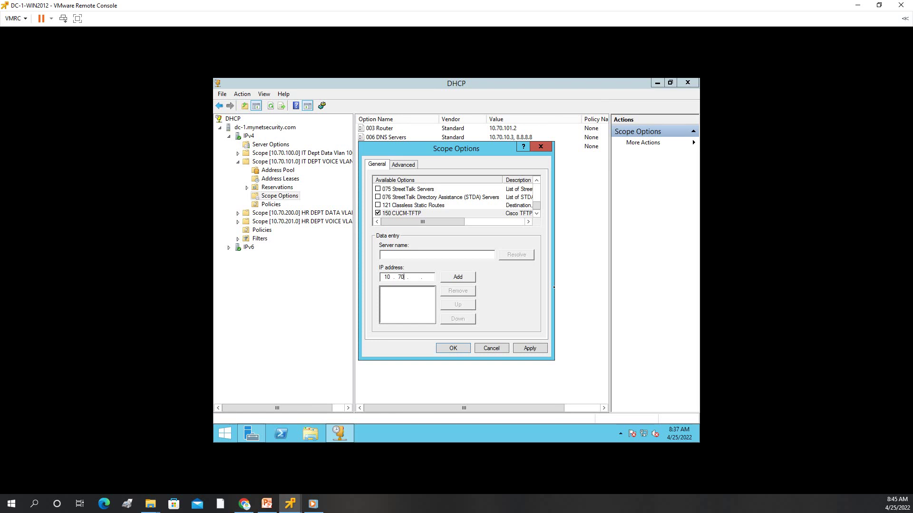
pyautogui.write('12.10')
pyautogui.click(468, 278)
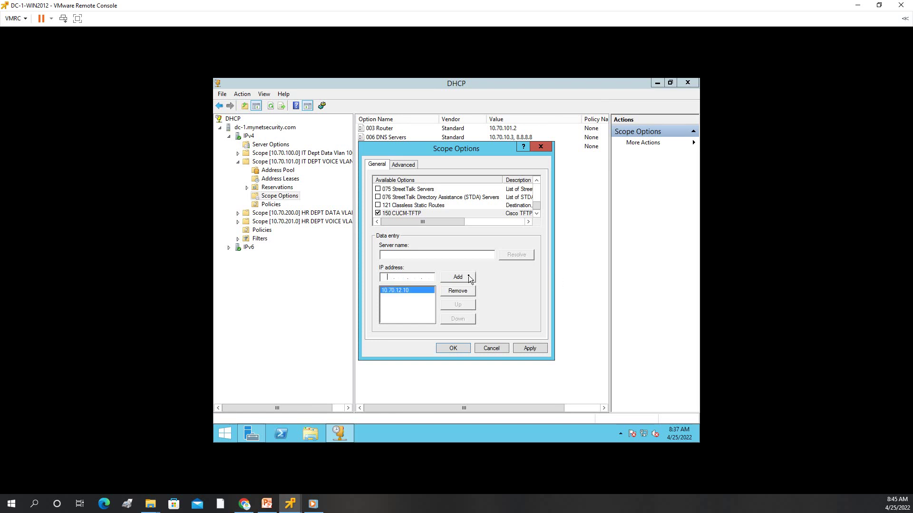
pyautogui.click(529, 347)
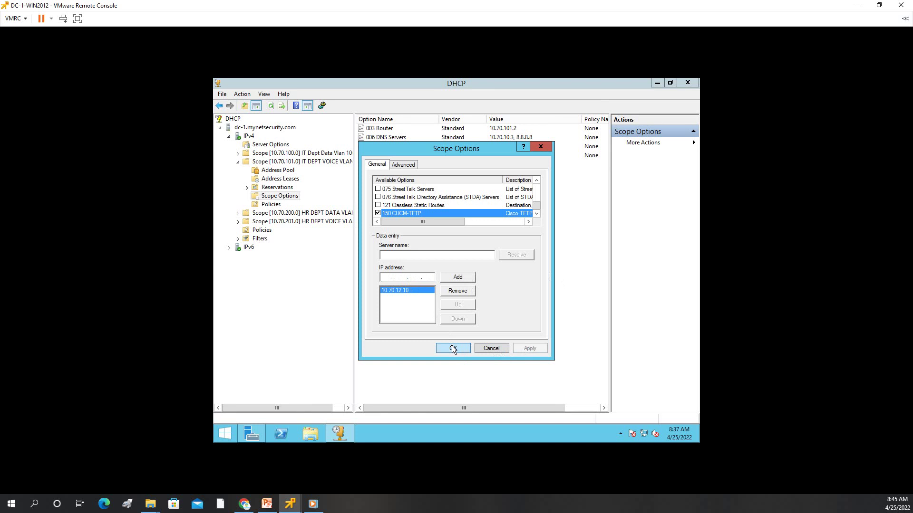
pyautogui.click(453, 348)
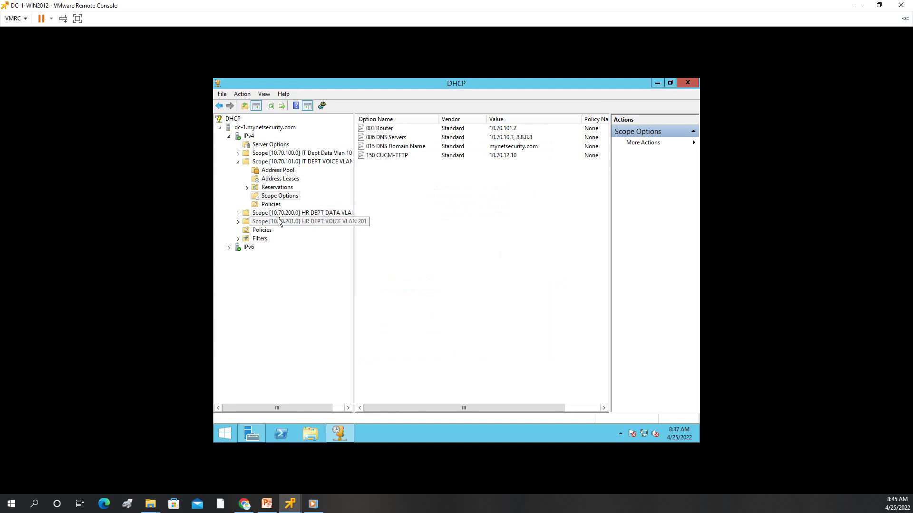
# Reach Configure Options for scope 10.70.201.0's Scope Options, which already hold router, DNS and domain name.
pyautogui.doubleClick(305, 222)
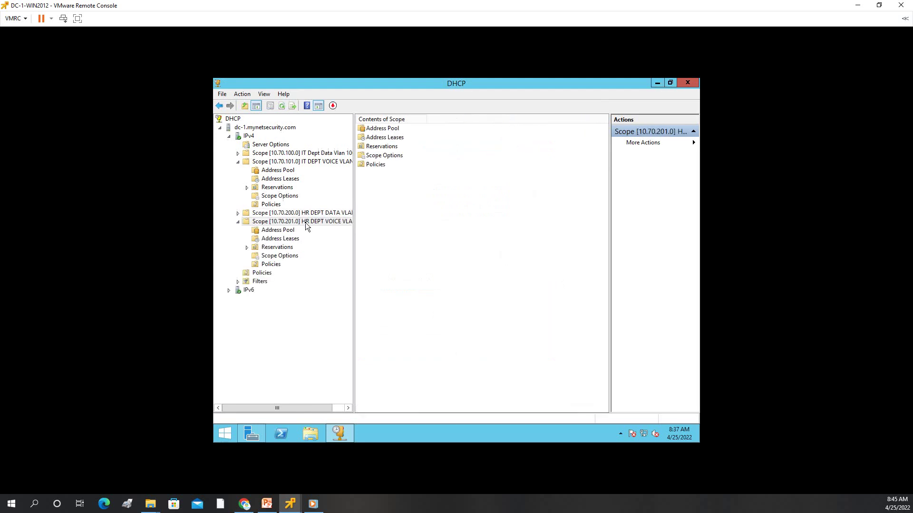
pyautogui.rightClick(381, 156)
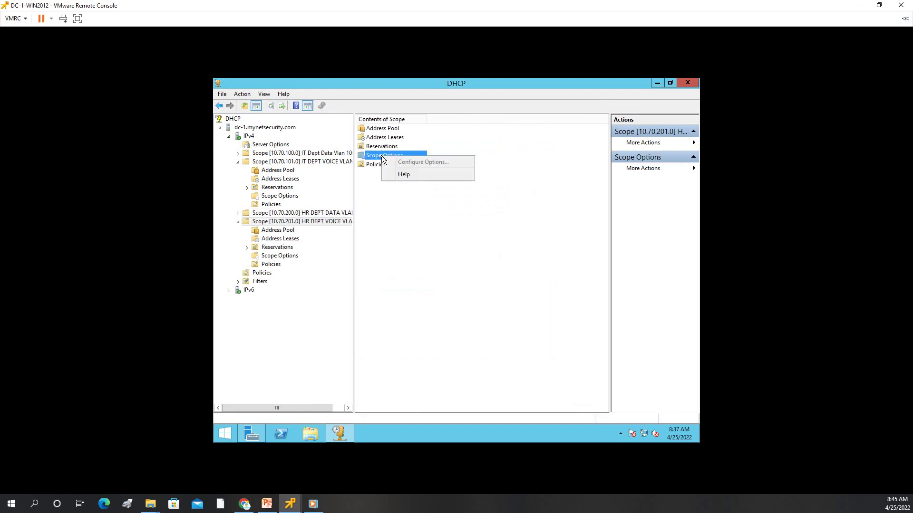
pyautogui.doubleClick(380, 157)
pyautogui.rightClick(437, 194)
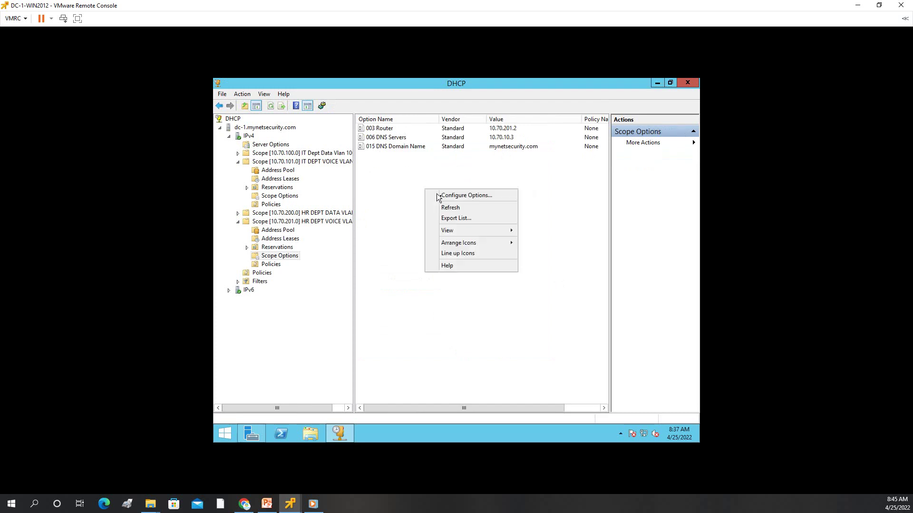
pyautogui.click(467, 196)
pyautogui.moveTo(541, 189); pyautogui.dragTo(538, 208)
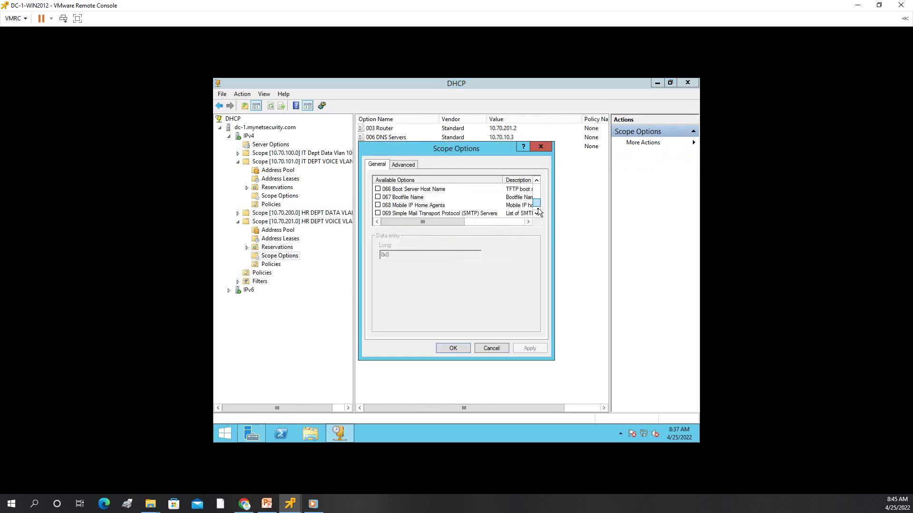
# Enable option 150 CUCM-TFTP with IP address 10.70.12.10 and apply it to the scope.
pyautogui.click(418, 214)
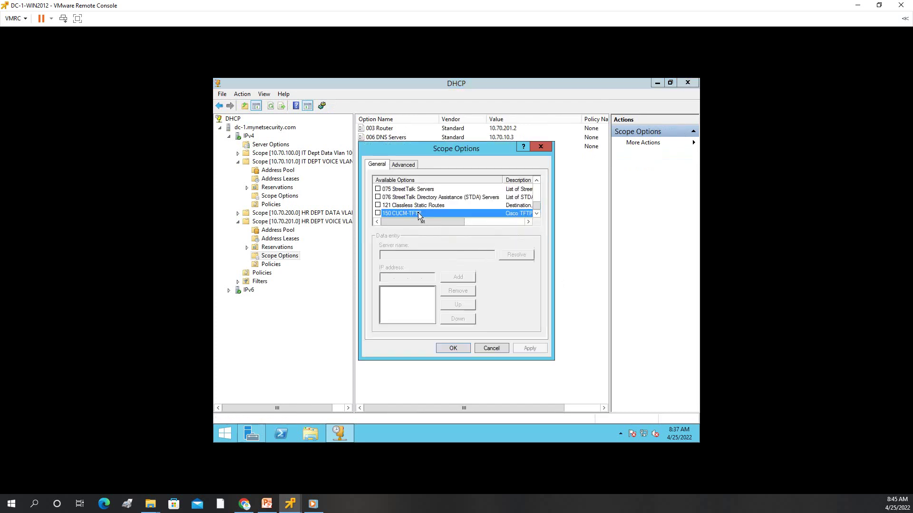
pyautogui.click(378, 213)
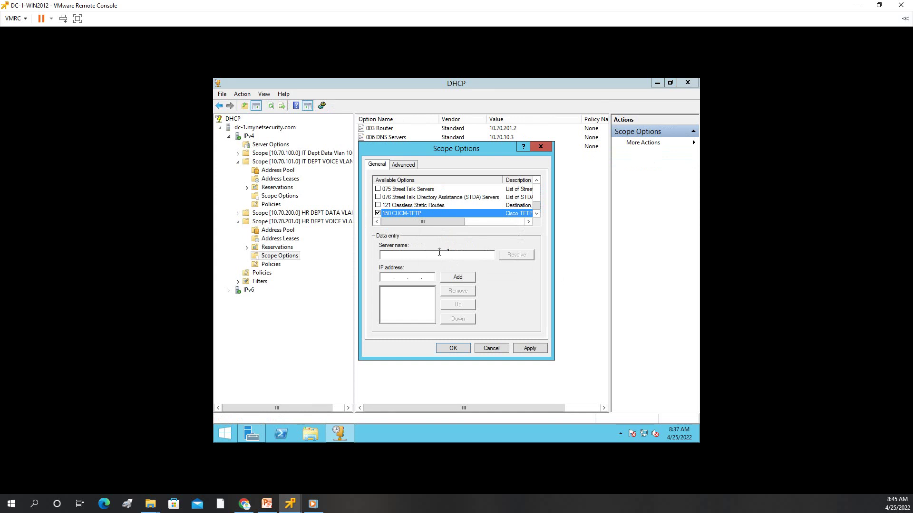
pyautogui.click(403, 277)
pyautogui.write('10.')
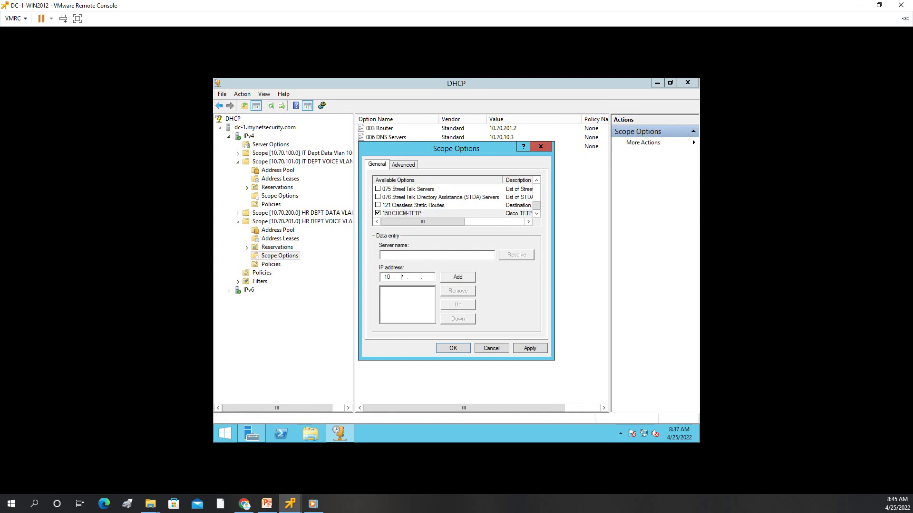
pyautogui.write('70.12.10')
pyautogui.click(456, 277)
pyautogui.click(530, 349)
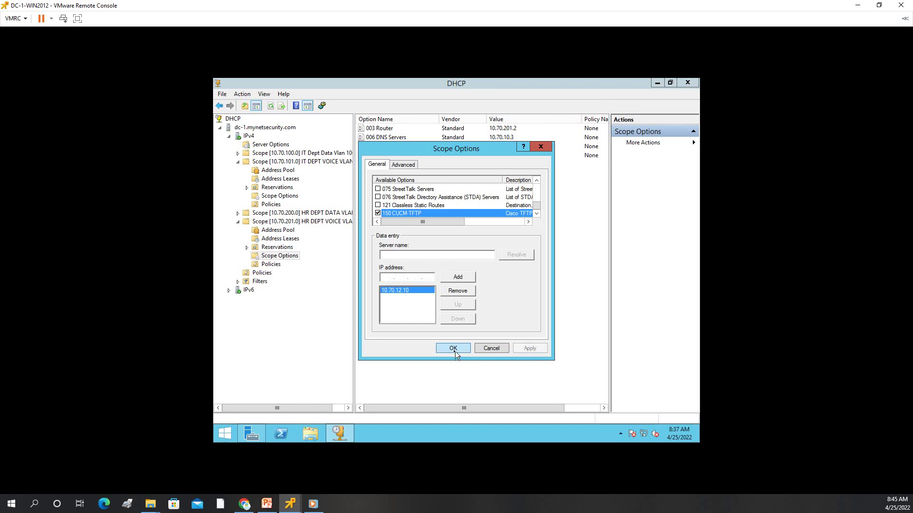
pyautogui.click(454, 350)
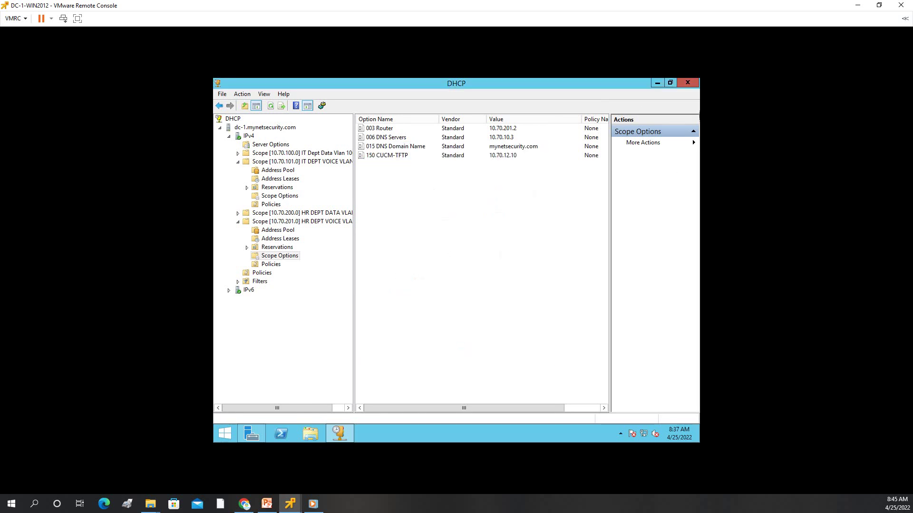